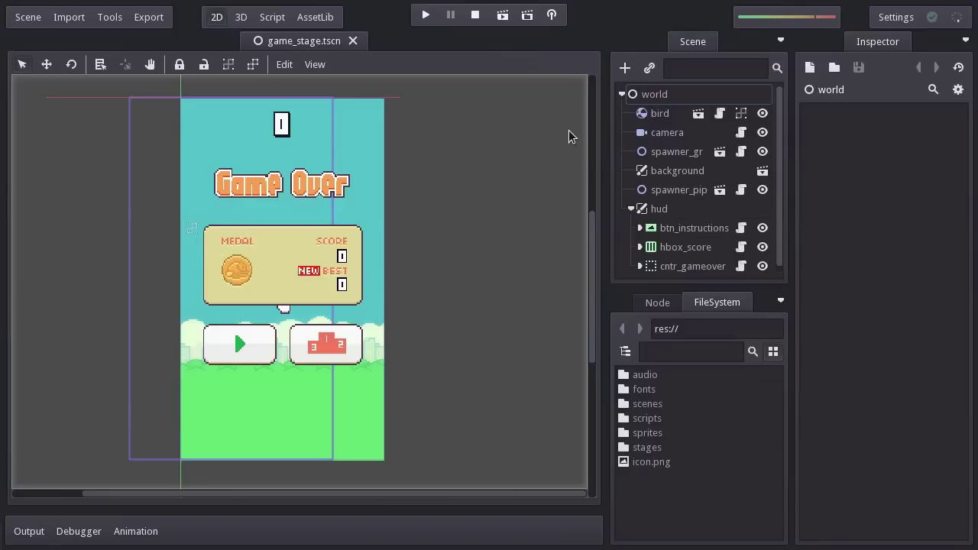
# - Switch to the running Flappy Bird game, press its Play button, then close the game window
pyautogui.hotkey('alt', 'Tab')
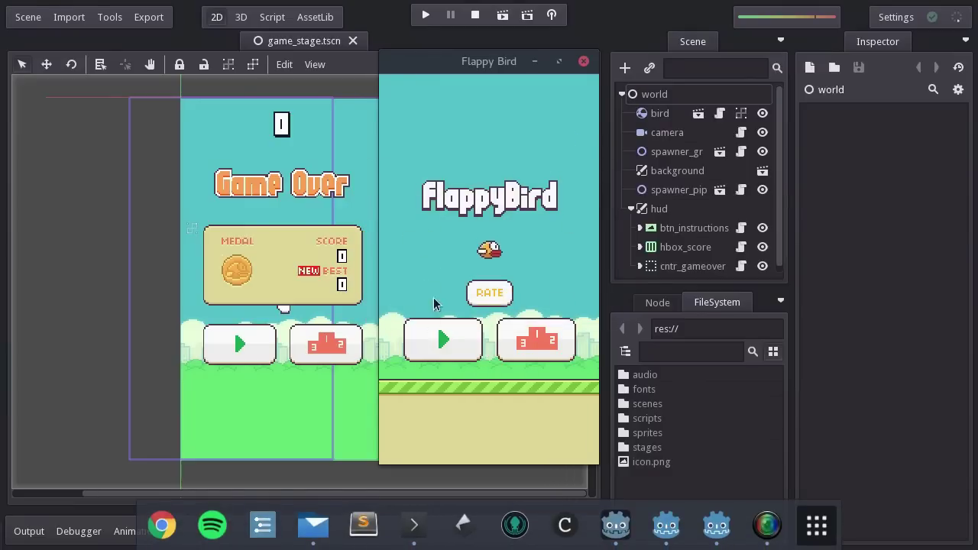
pyautogui.click(433, 333)
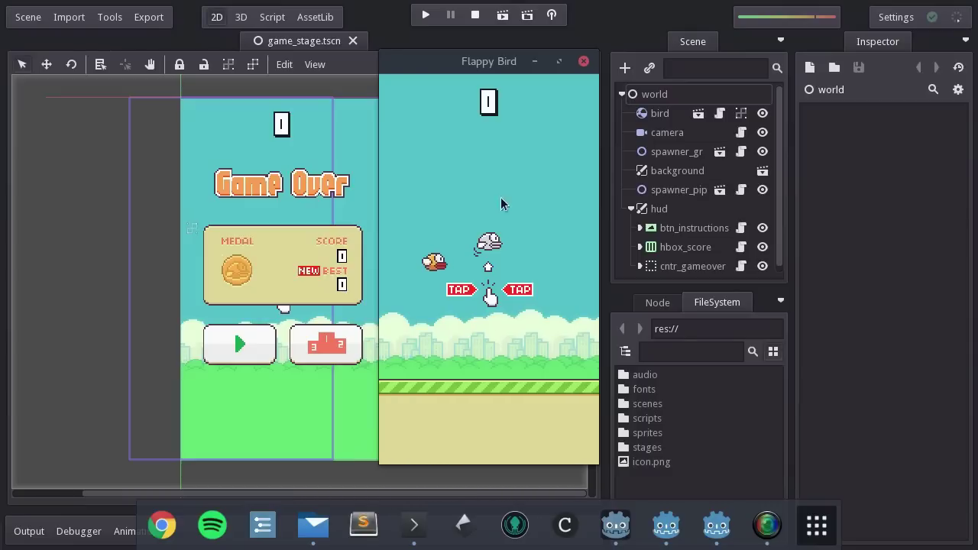
pyautogui.click(584, 61)
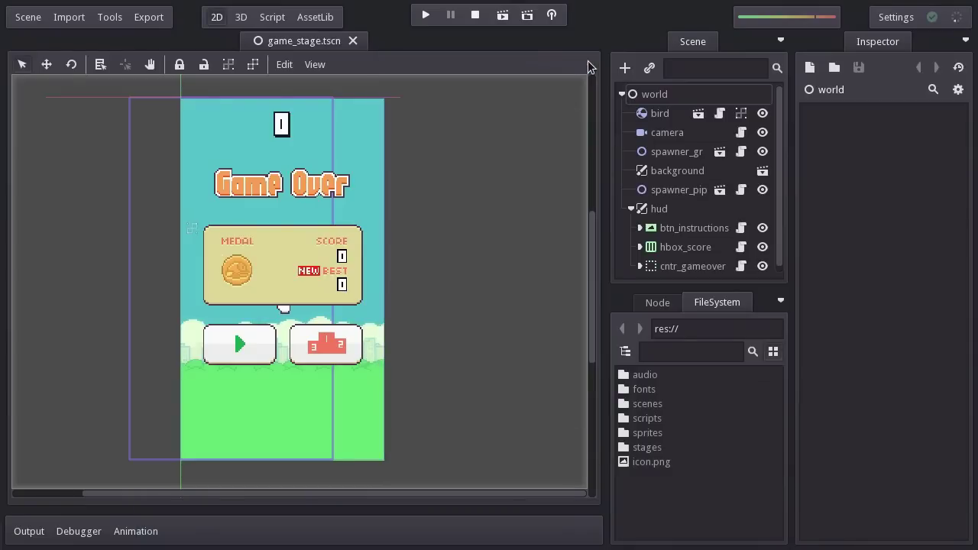
# - Create a new scene with a plain Node root named main_menu
pyautogui.click(31, 17)
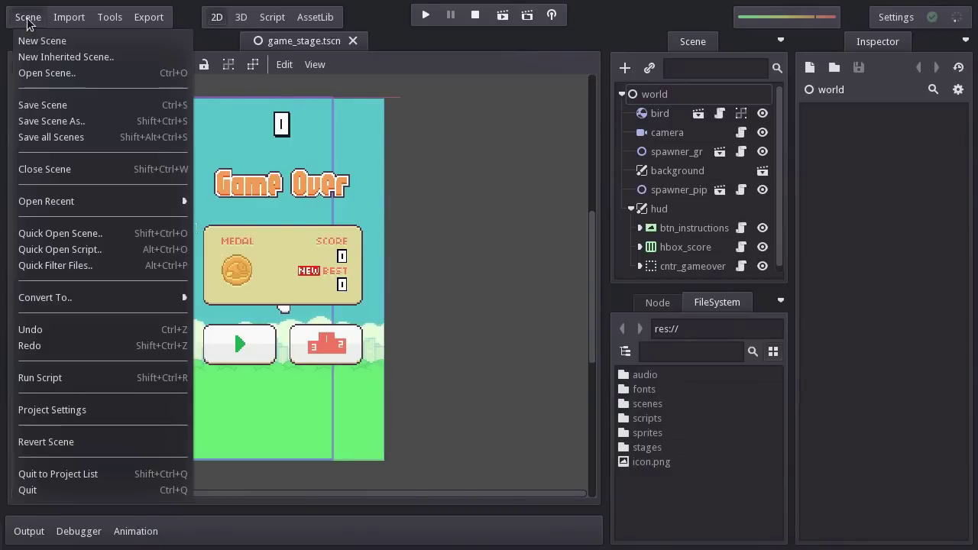
pyautogui.click(39, 38)
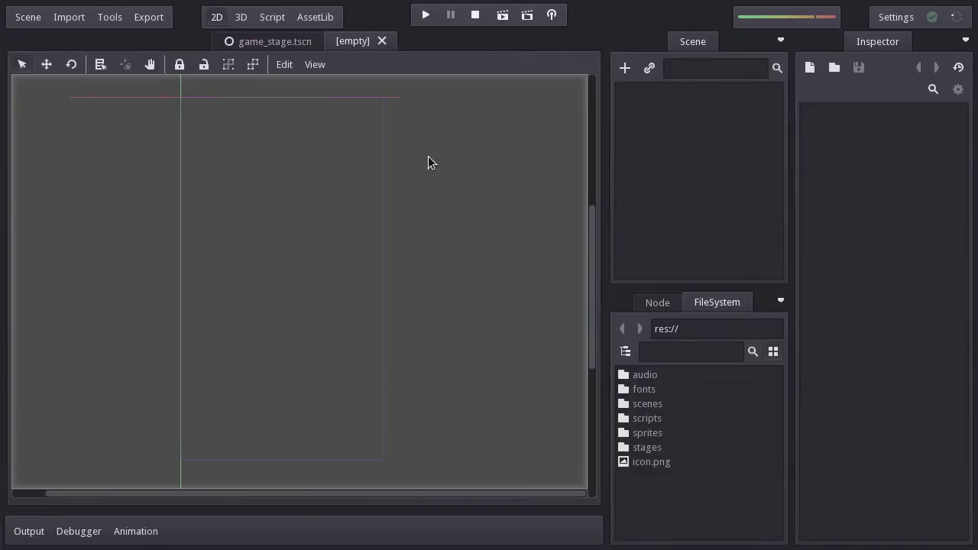
pyautogui.click(624, 69)
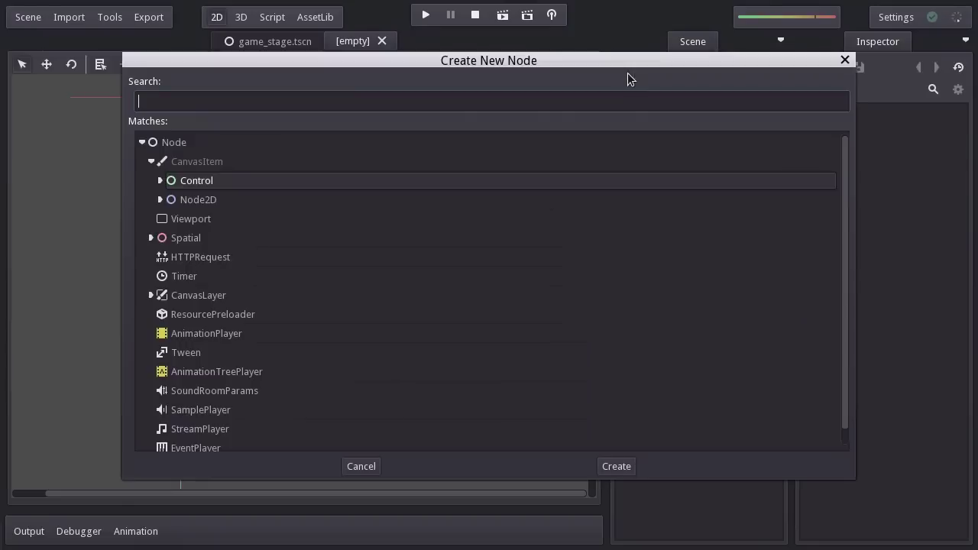
pyautogui.click(271, 144)
pyautogui.click(612, 466)
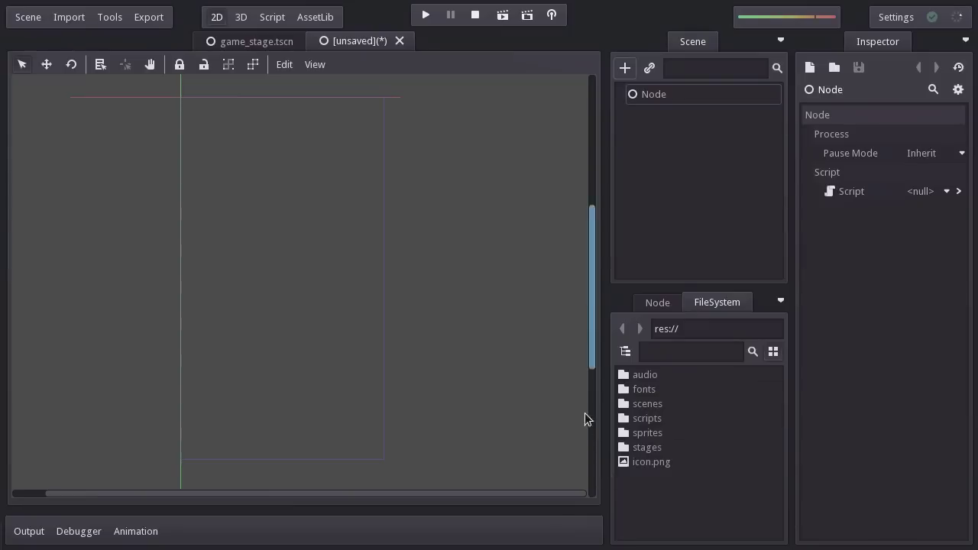
pyautogui.doubleClick(647, 97)
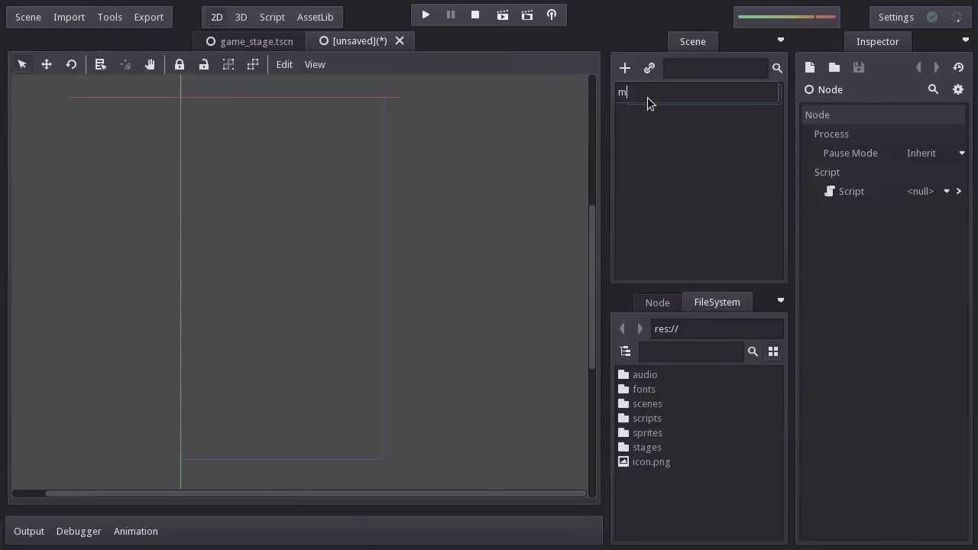
pyautogui.press('Return')
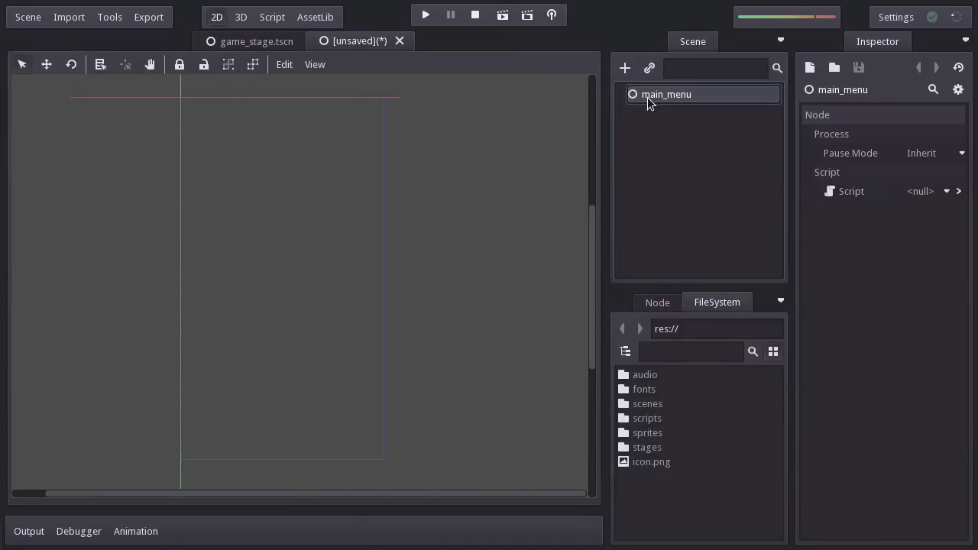
# - Save the scene as menu_stage.tscn in the stages folder
pyautogui.hotkey('ctrl', 's')
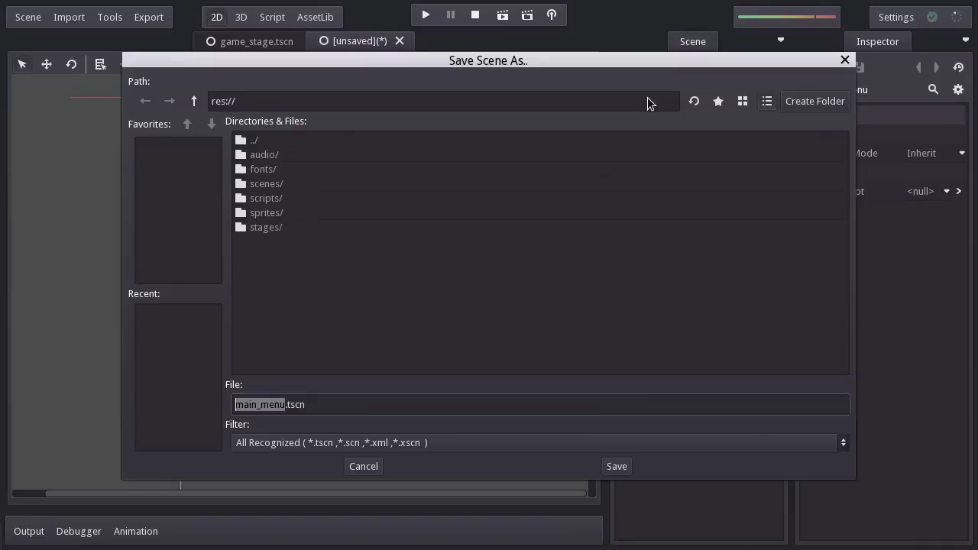
pyautogui.doubleClick(266, 227)
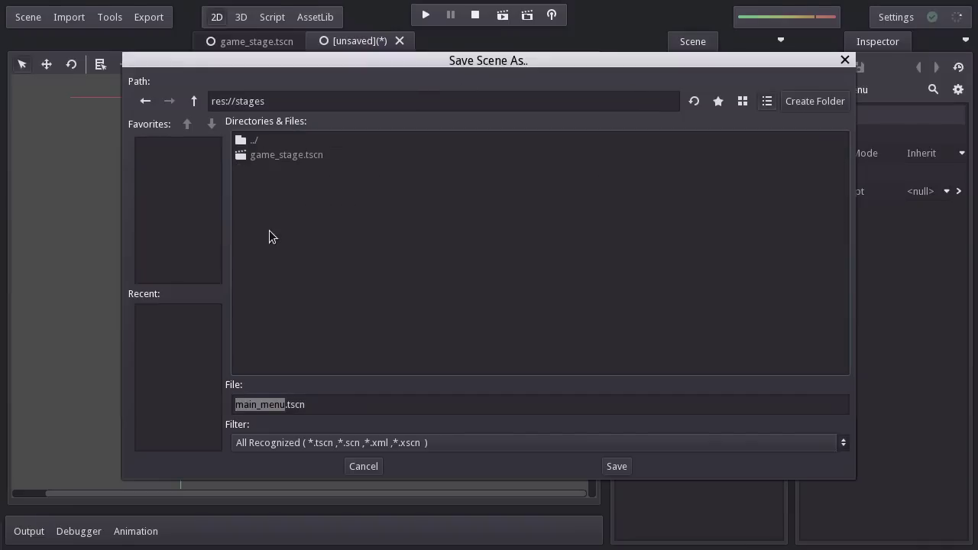
pyautogui.click(294, 402)
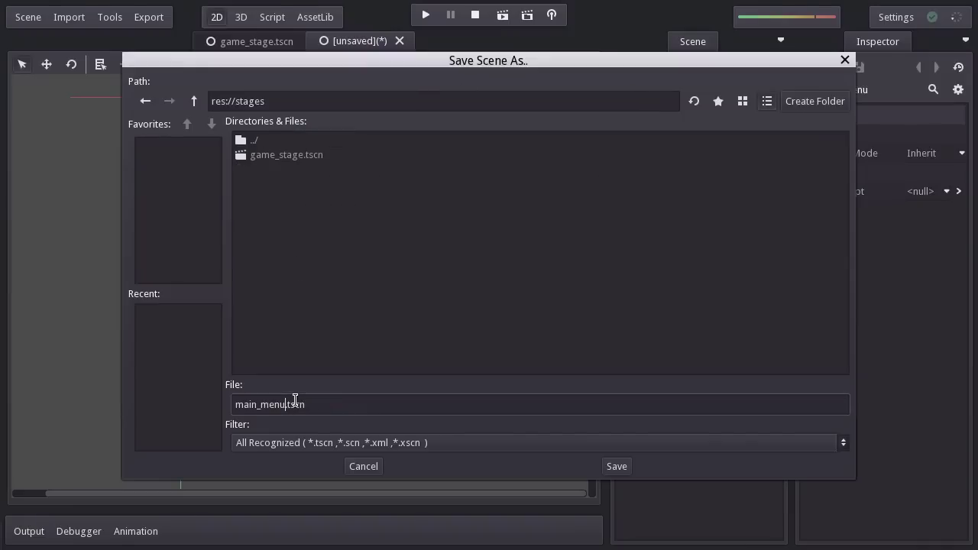
pyautogui.doubleClick(294, 403)
pyautogui.write('menu_stage')
pyautogui.click(615, 466)
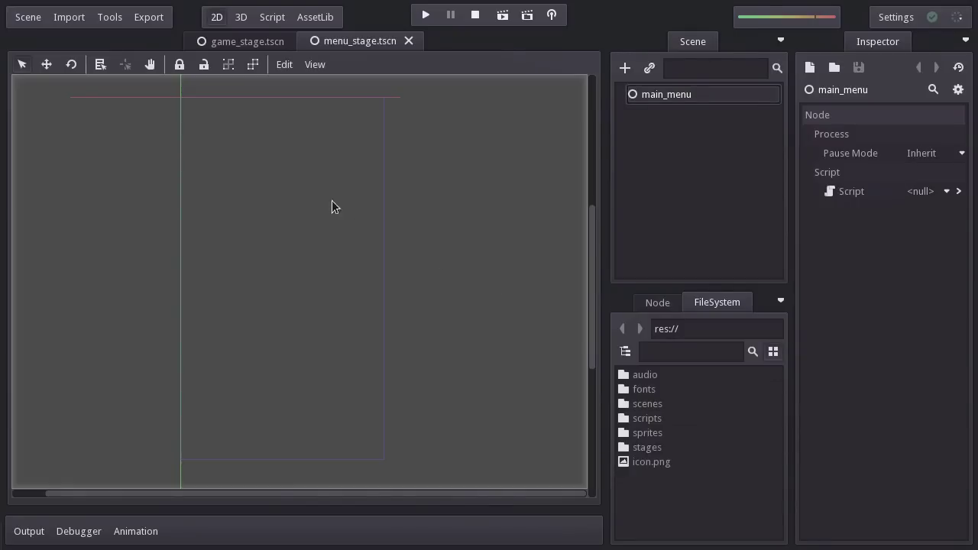
pyautogui.click(280, 46)
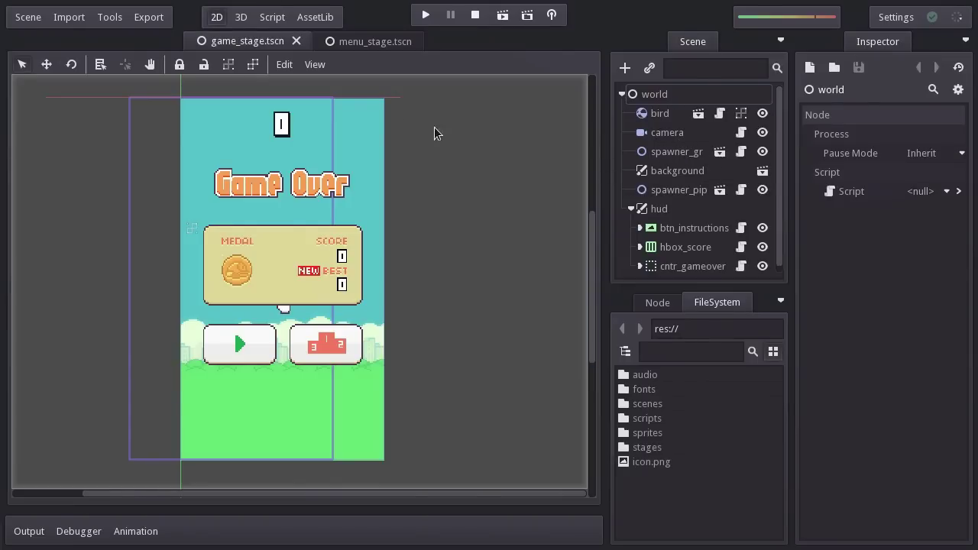
pyautogui.click(366, 42)
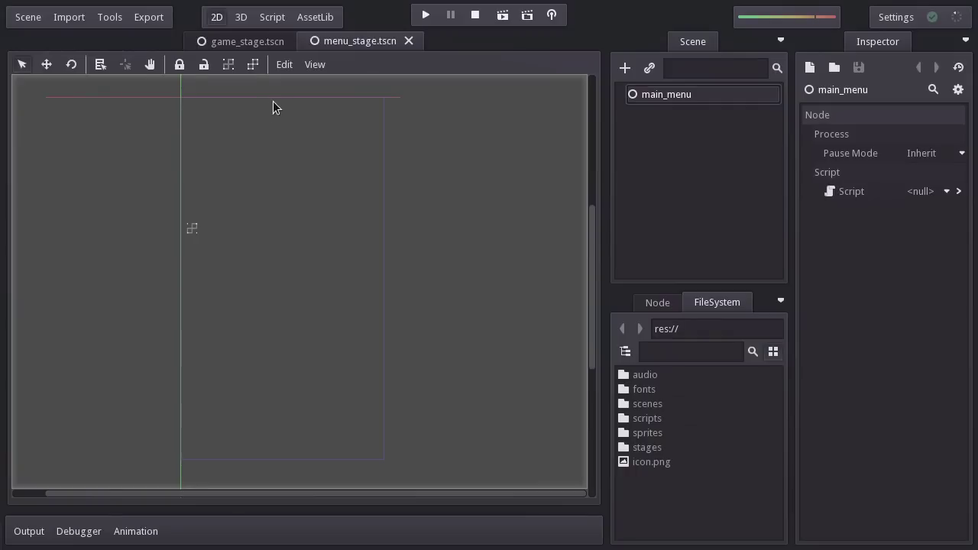
pyautogui.click(245, 41)
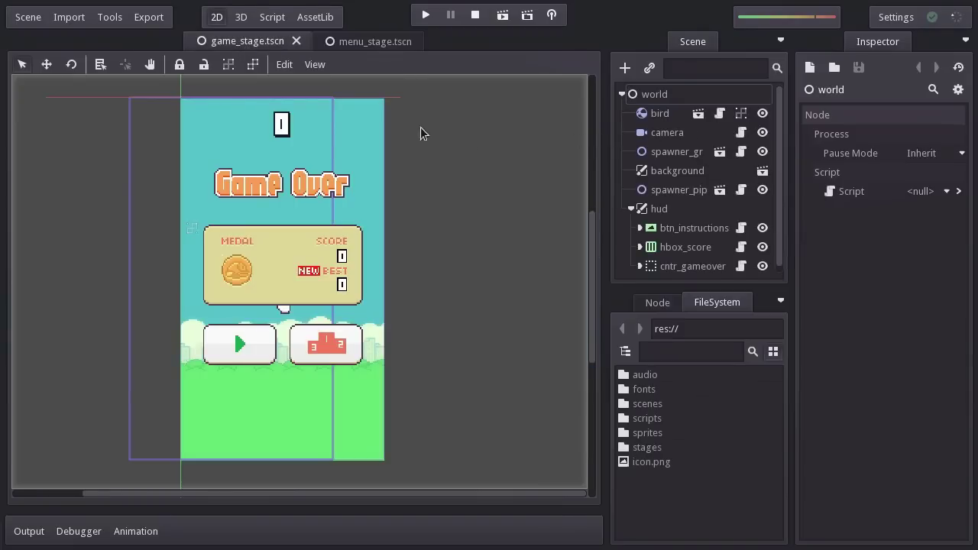
pyautogui.click(356, 42)
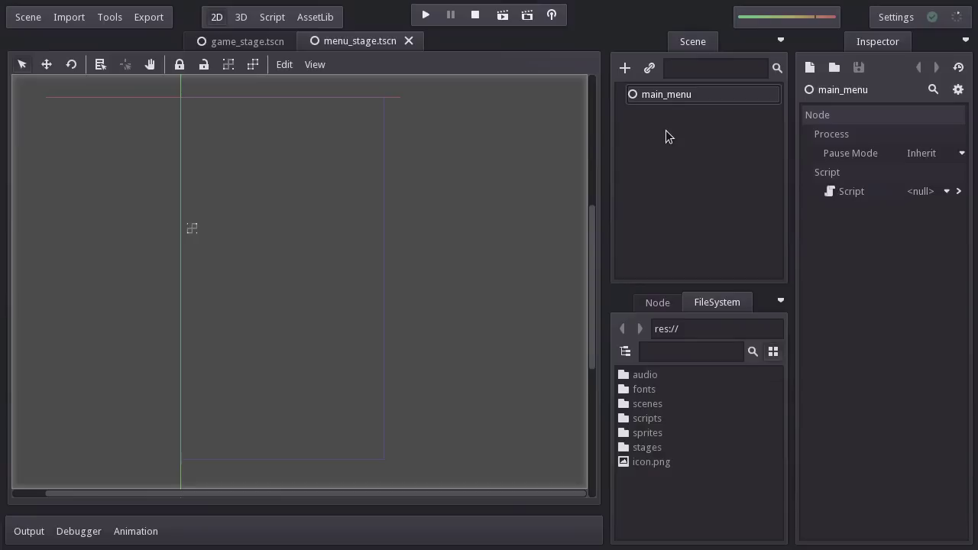
# - Merge the camera node from stages/game_stage.tscn into main_menu
pyautogui.rightClick(661, 99)
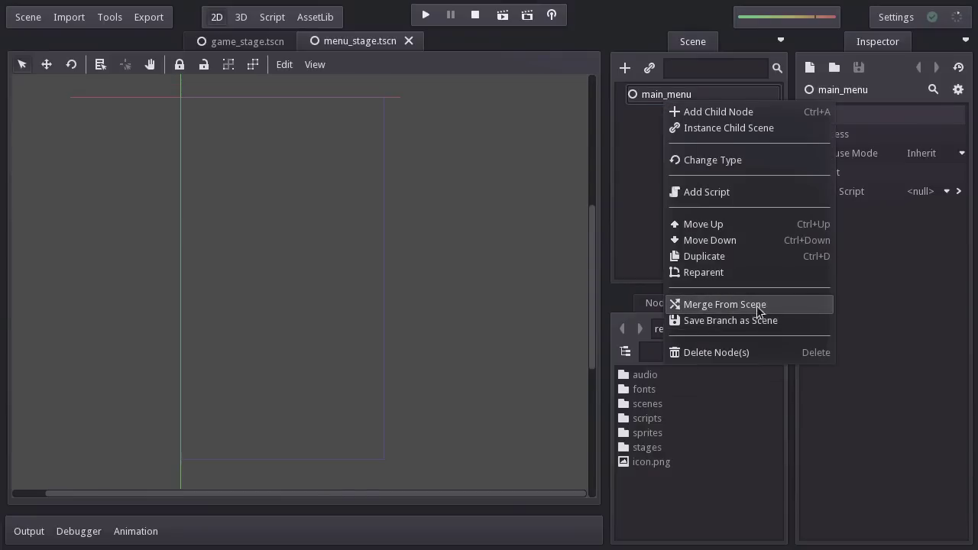
pyautogui.click(704, 306)
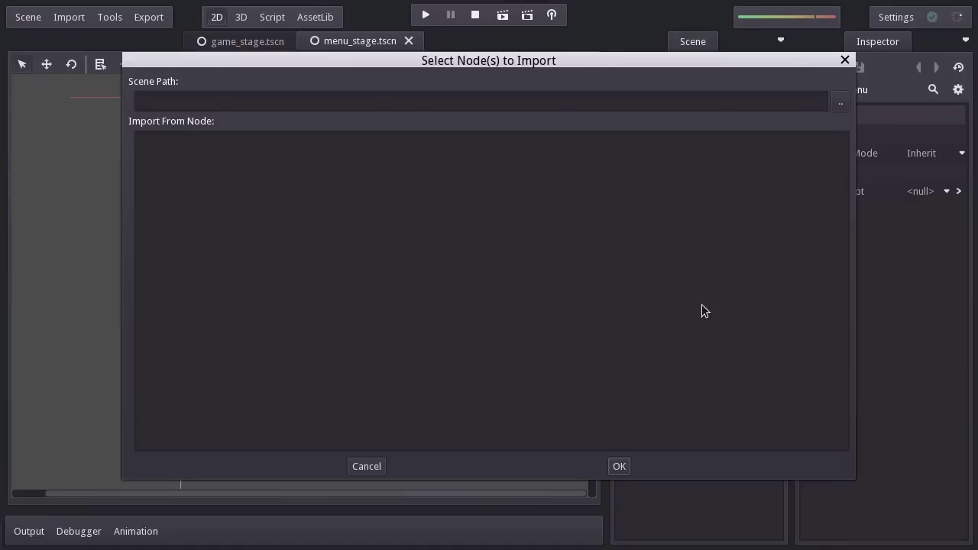
pyautogui.click(838, 105)
pyautogui.doubleClick(303, 226)
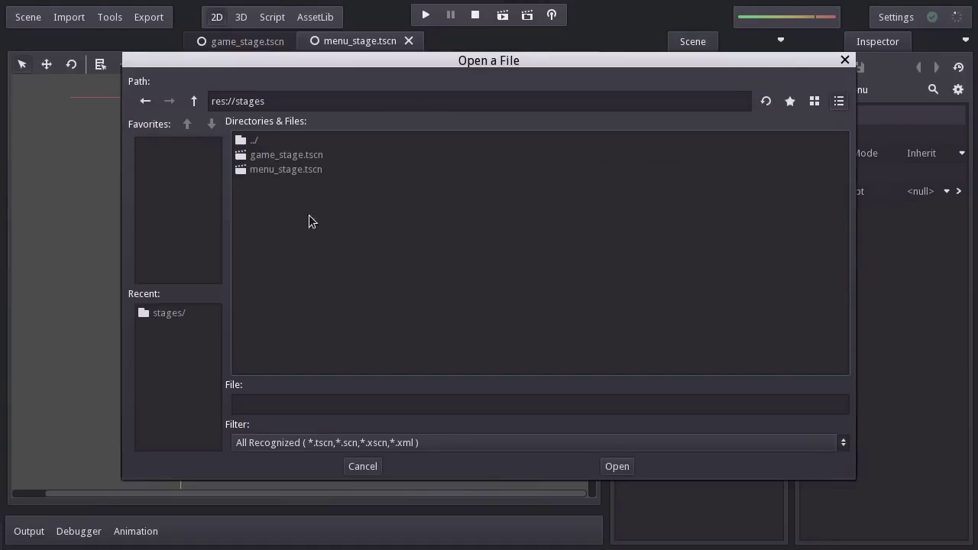
pyautogui.doubleClick(274, 154)
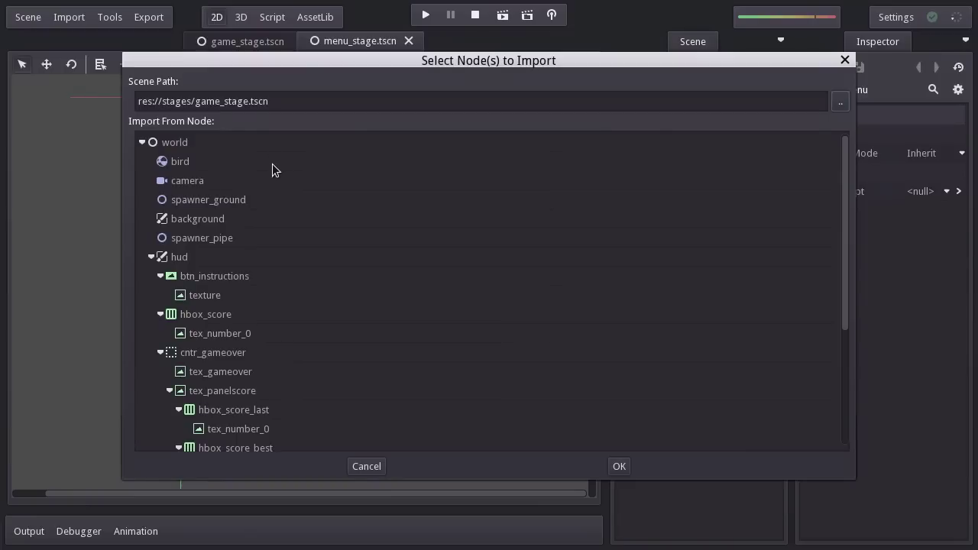
pyautogui.click(205, 181)
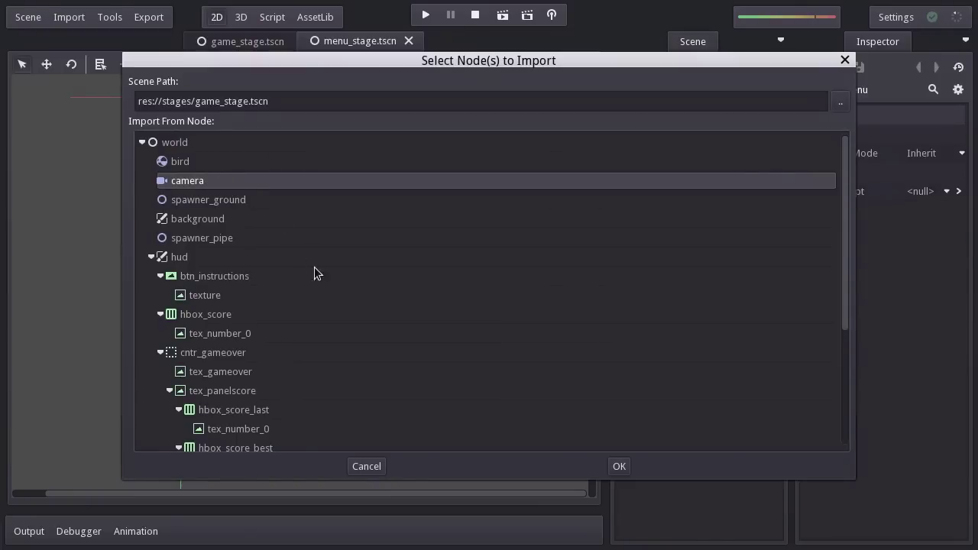
pyautogui.click(616, 465)
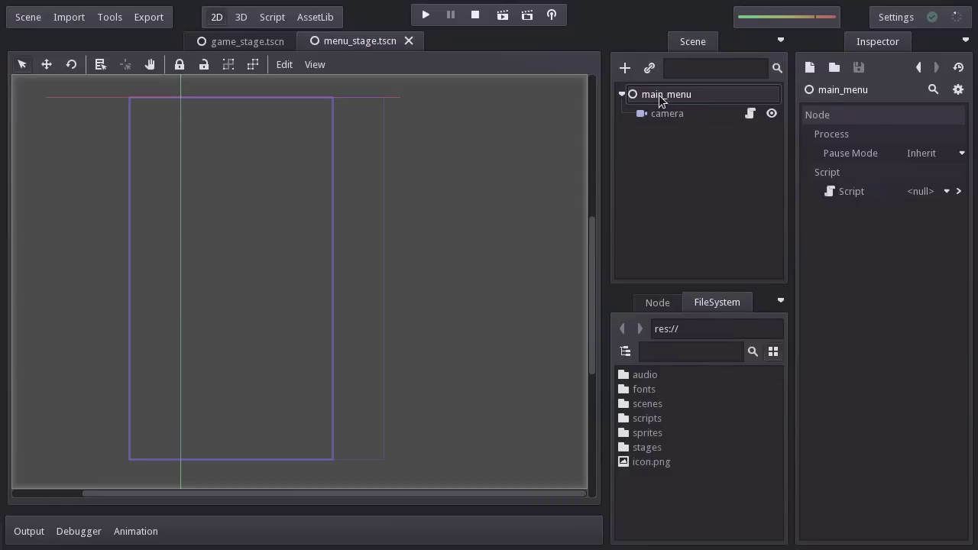
# - Instance scenes/bird.tscn as a child of main_menu and test-run the menu scene
pyautogui.rightClick(661, 101)
pyautogui.click(679, 125)
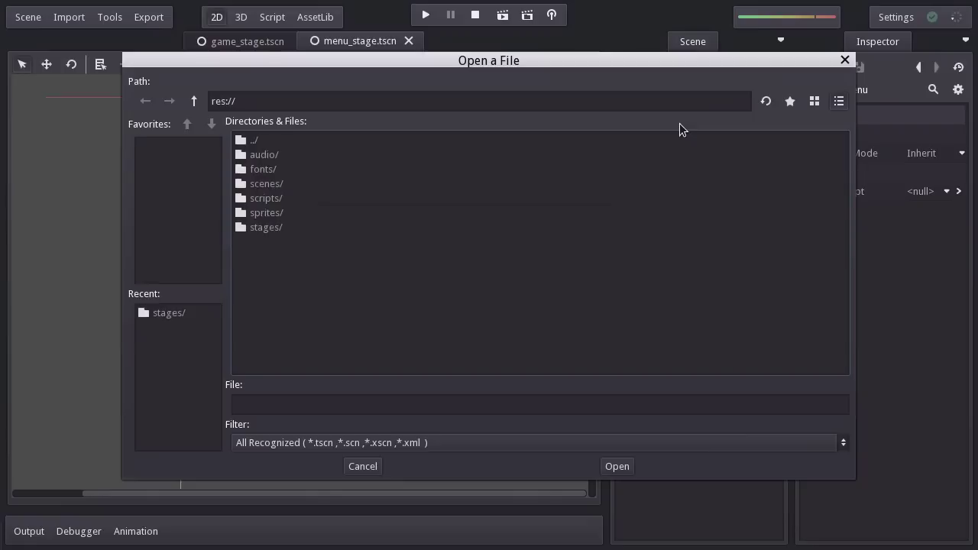
pyautogui.doubleClick(267, 184)
pyautogui.click(276, 173)
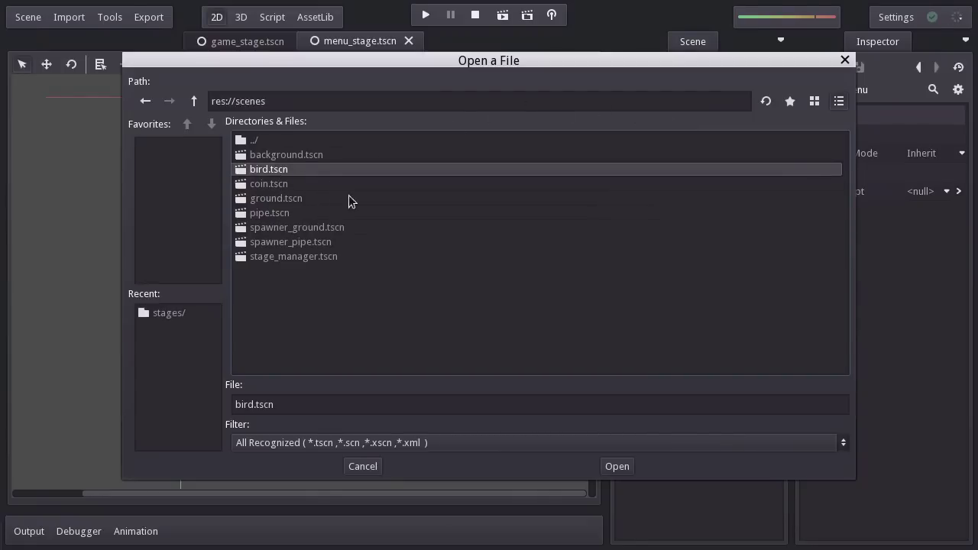
pyautogui.click(611, 466)
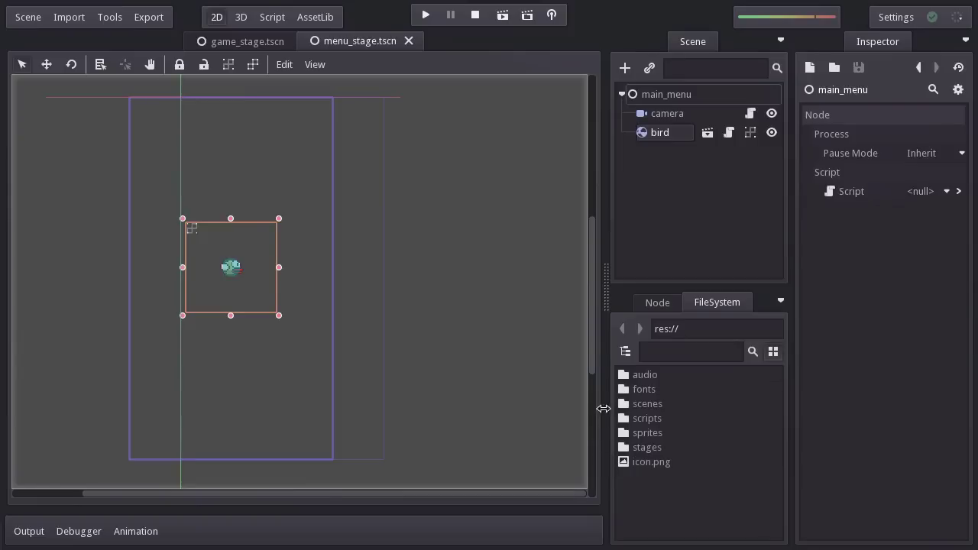
pyautogui.click(504, 24)
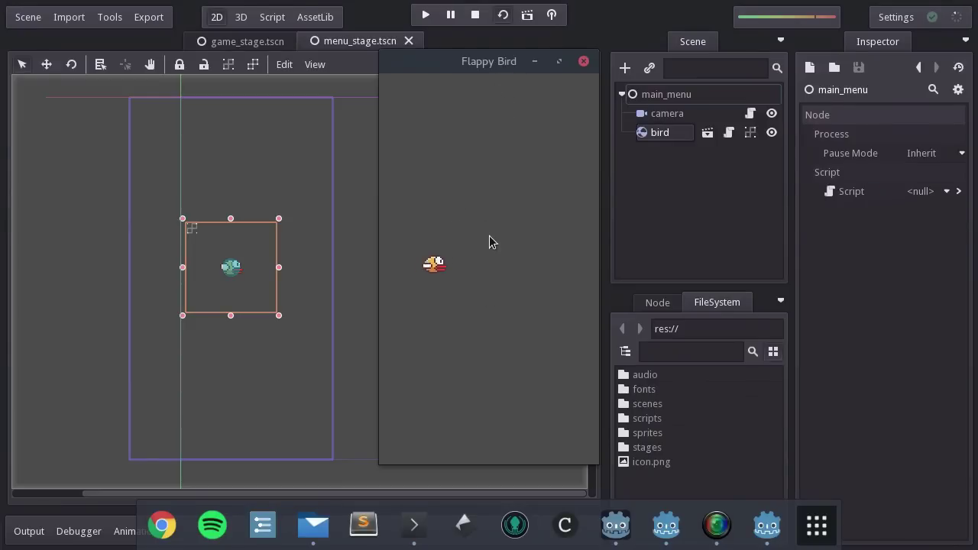
# - Move the bird to position (144/2, 110), i.e. (72, 110), and re-run the menu scene
pyautogui.click(583, 61)
pyautogui.click(648, 134)
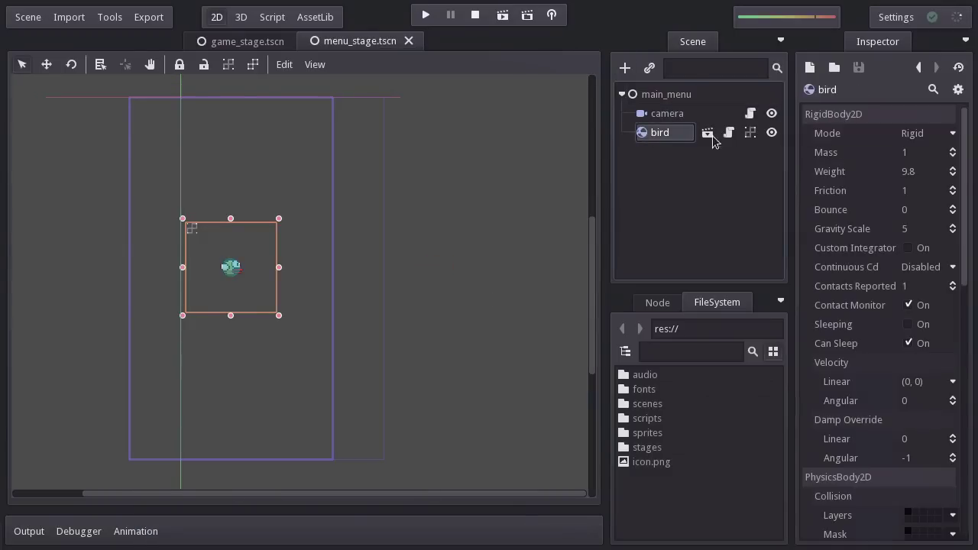
pyautogui.scroll(-3, 965, 265)
pyautogui.scroll(-5, 965, 265)
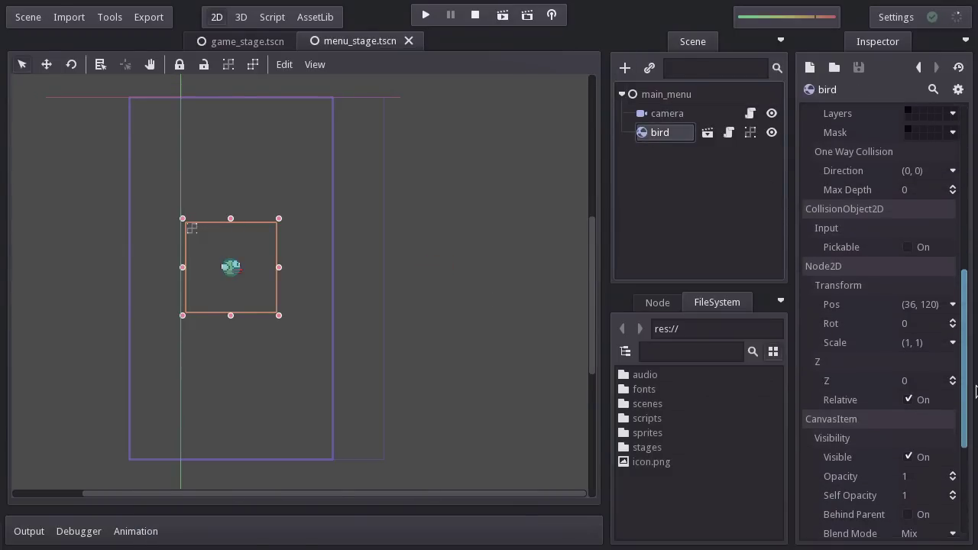
pyautogui.click(926, 309)
pyautogui.write('144/2')
pyautogui.press('Tab')
pyautogui.write('11')
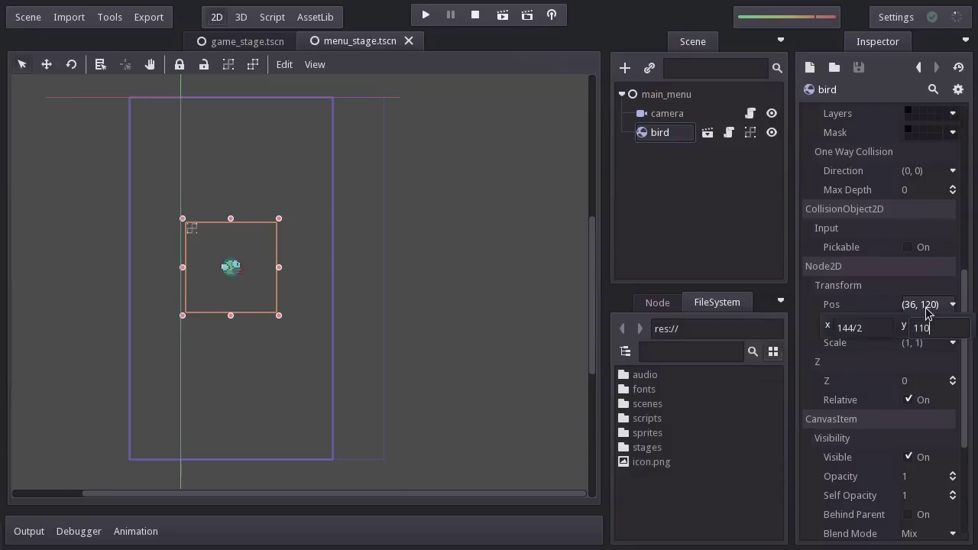
pyautogui.write('0')
pyautogui.press('Return')
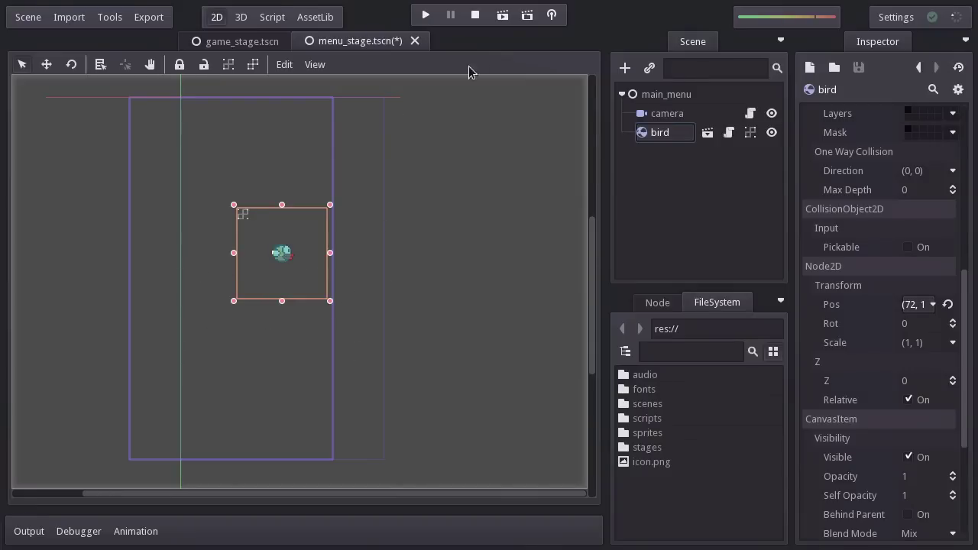
pyautogui.click(502, 16)
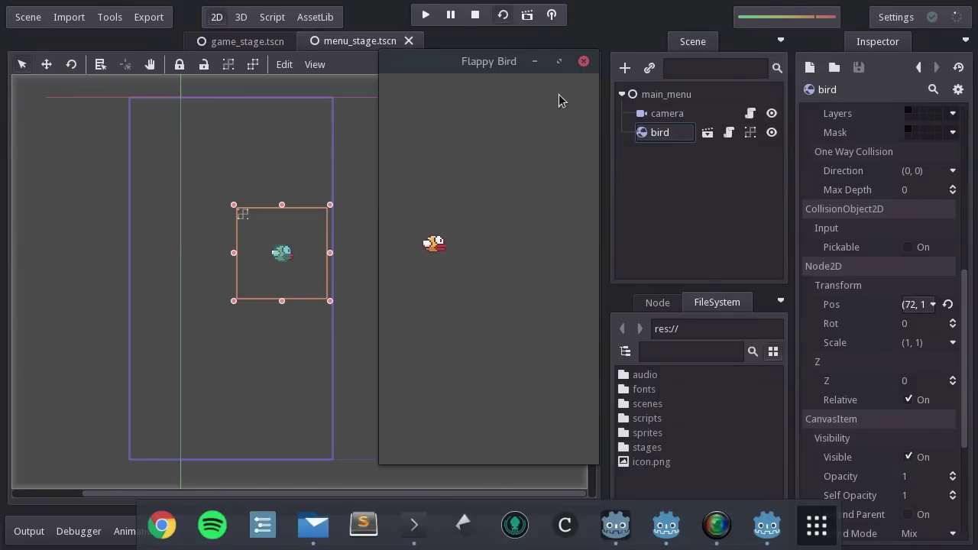
# - Set the camera's offset to (-144/2, 0), i.e. (-72, 0), then test-run and close the game
pyautogui.click(584, 61)
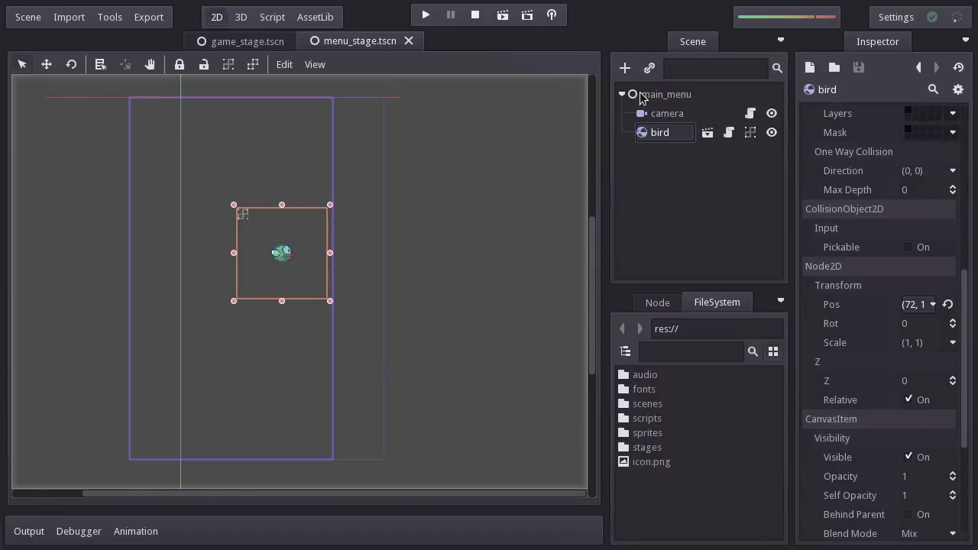
pyautogui.click(650, 113)
pyautogui.scroll(3, 968, 276)
pyautogui.scroll(5, 968, 276)
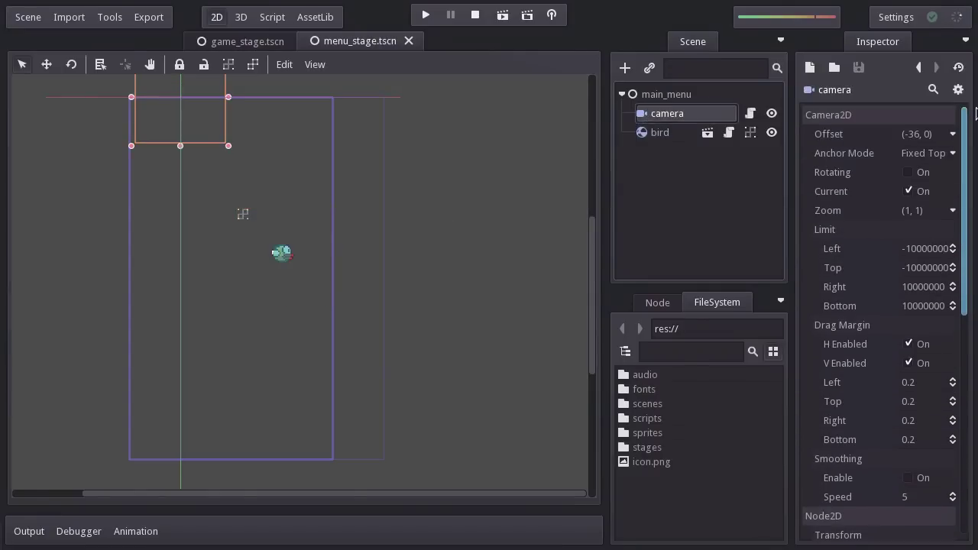
pyautogui.click(921, 134)
pyautogui.write('-144/2')
pyautogui.press('Return')
pyautogui.click(900, 107)
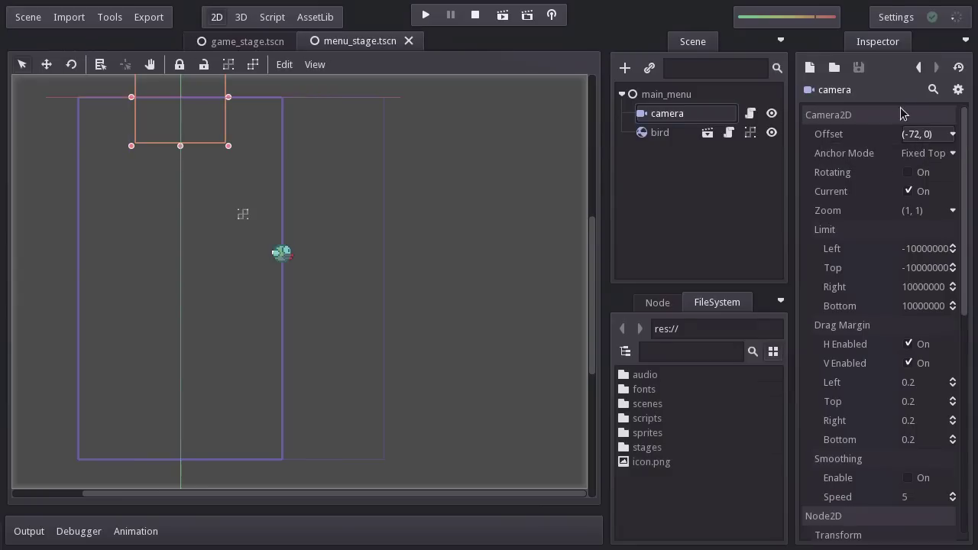
pyautogui.click(502, 21)
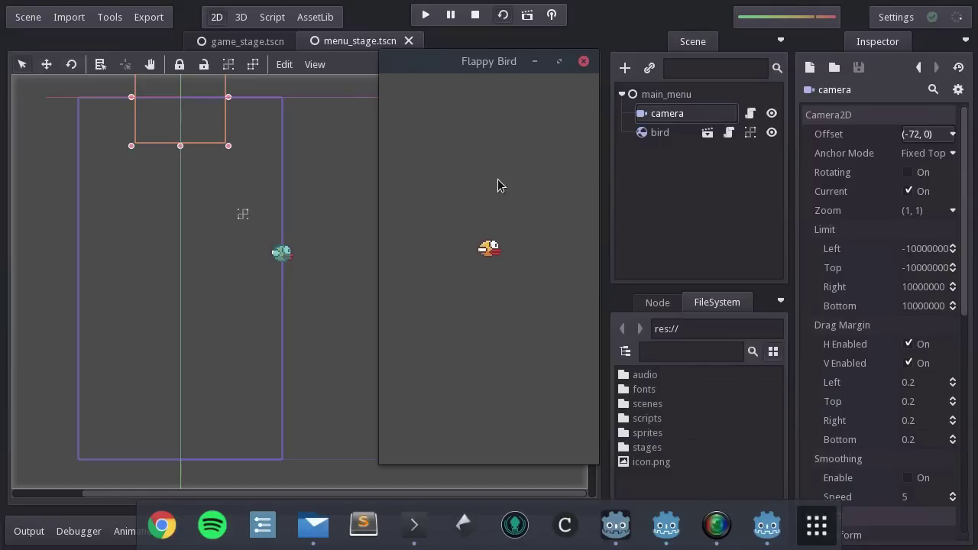
pyautogui.click(583, 62)
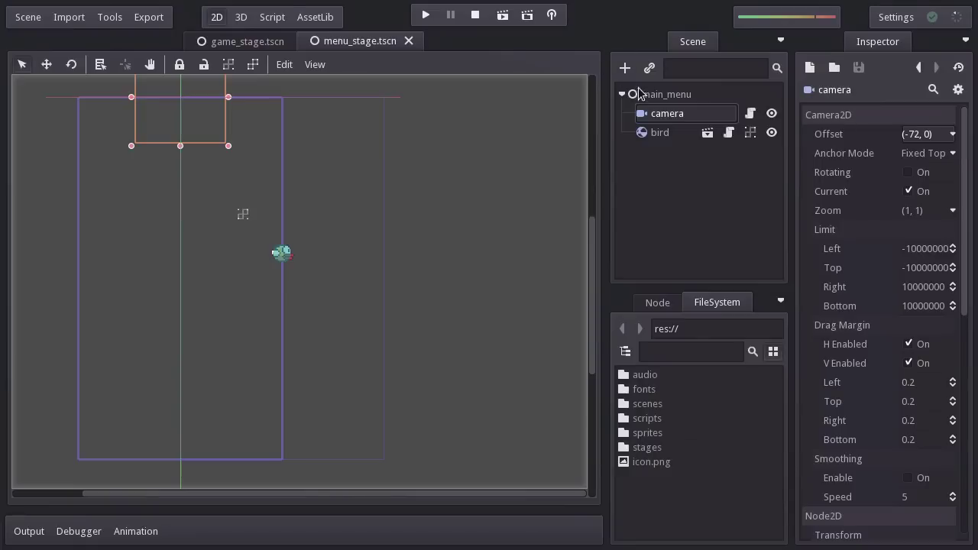
# - Instance spawner_ground.tscn under main_menu, then test-run the scene to see the ground
pyautogui.rightClick(649, 95)
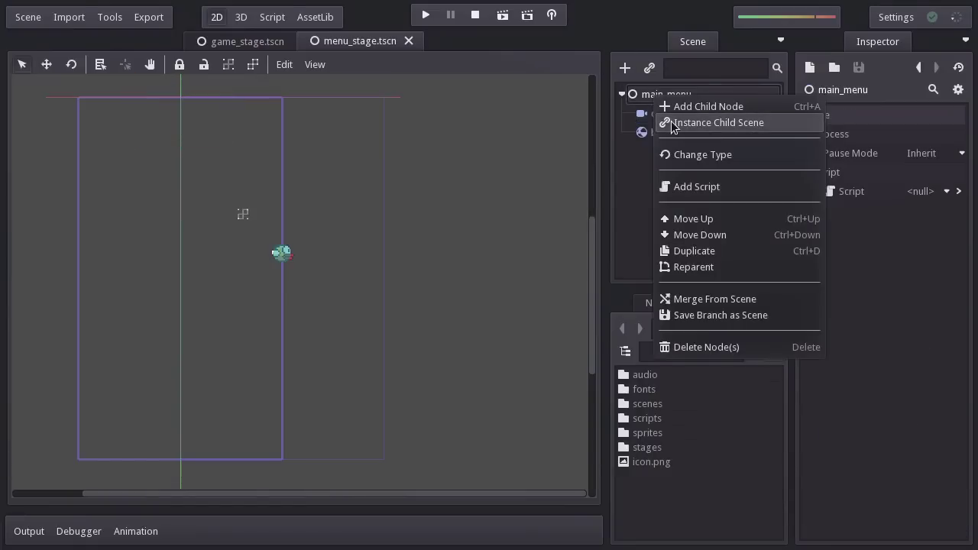
pyautogui.click(671, 122)
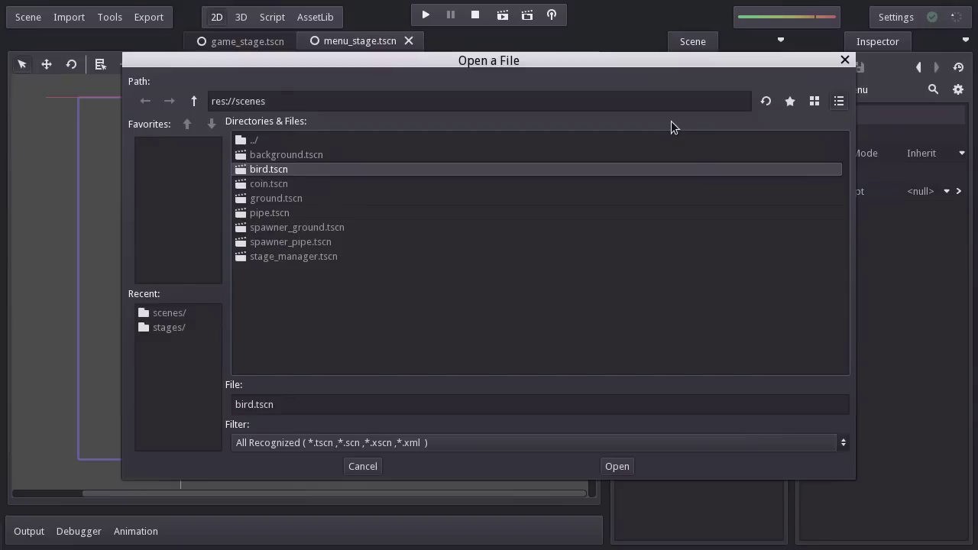
pyautogui.click(327, 228)
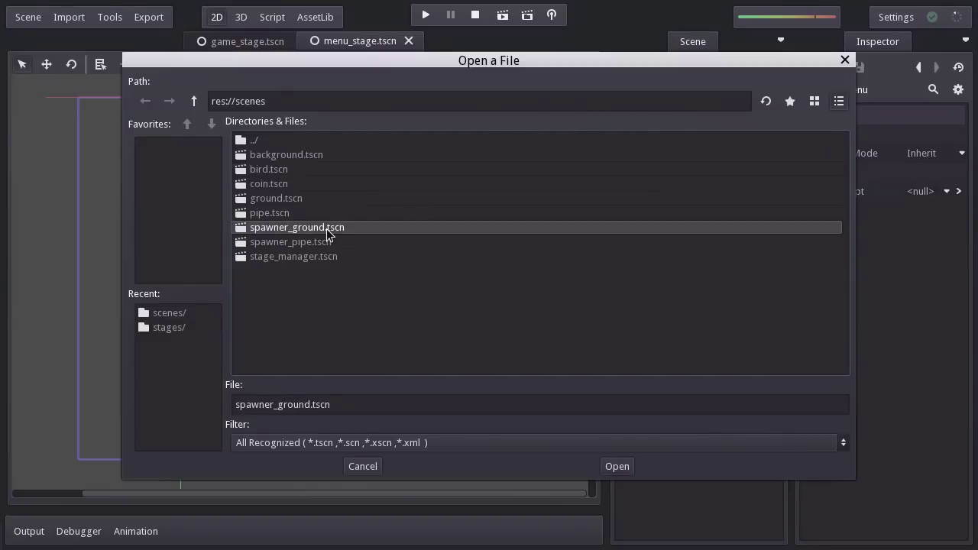
pyautogui.click(616, 467)
pyautogui.moveTo(411, 421); pyautogui.dragTo(411, 396, button='middle')
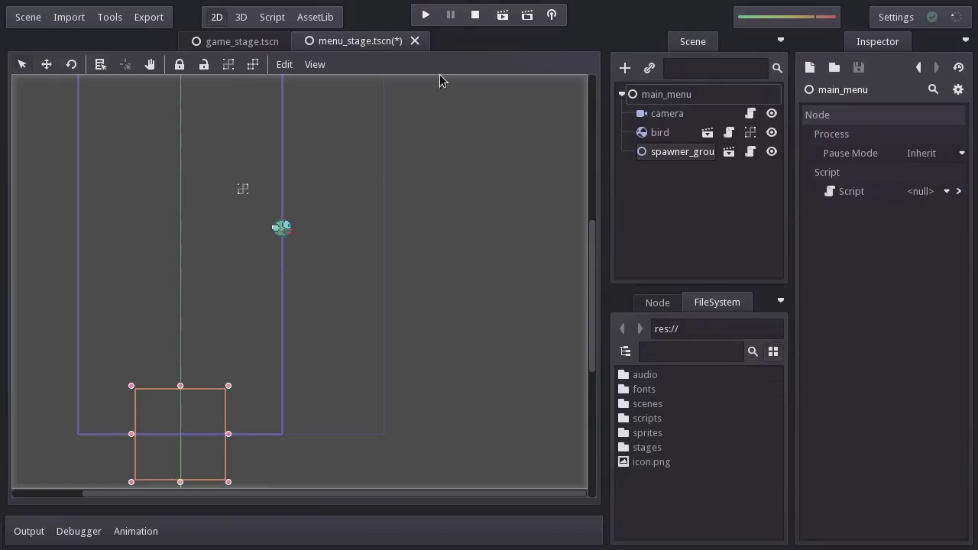
pyautogui.click(502, 16)
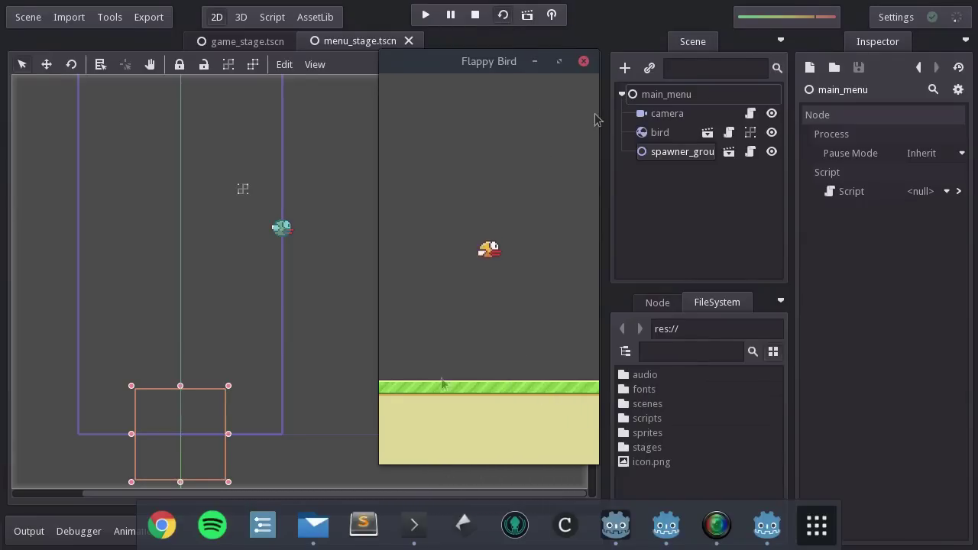
pyautogui.click(583, 62)
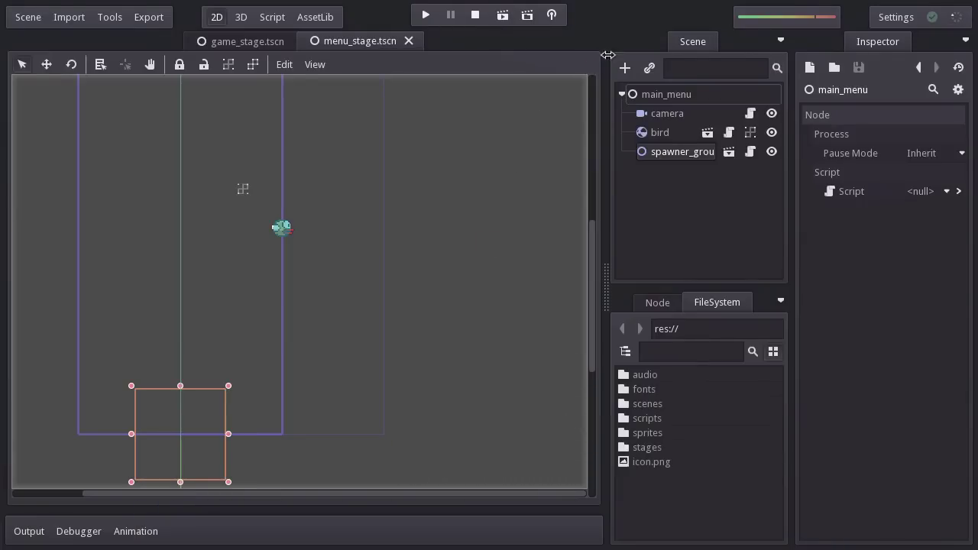
# - Instance background.tscn under main_menu, then test-run the scene to see the sky-and-city backdrop
pyautogui.rightClick(653, 97)
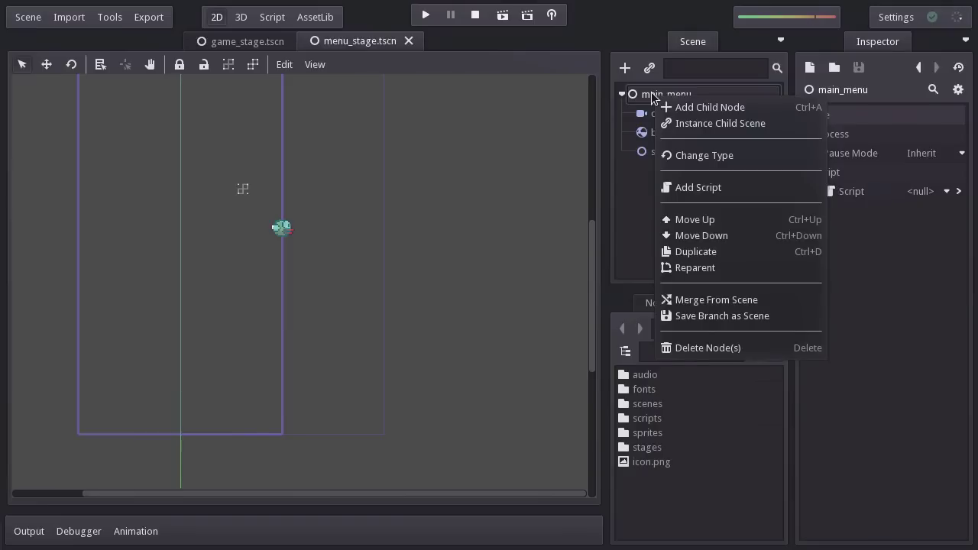
pyautogui.click(664, 123)
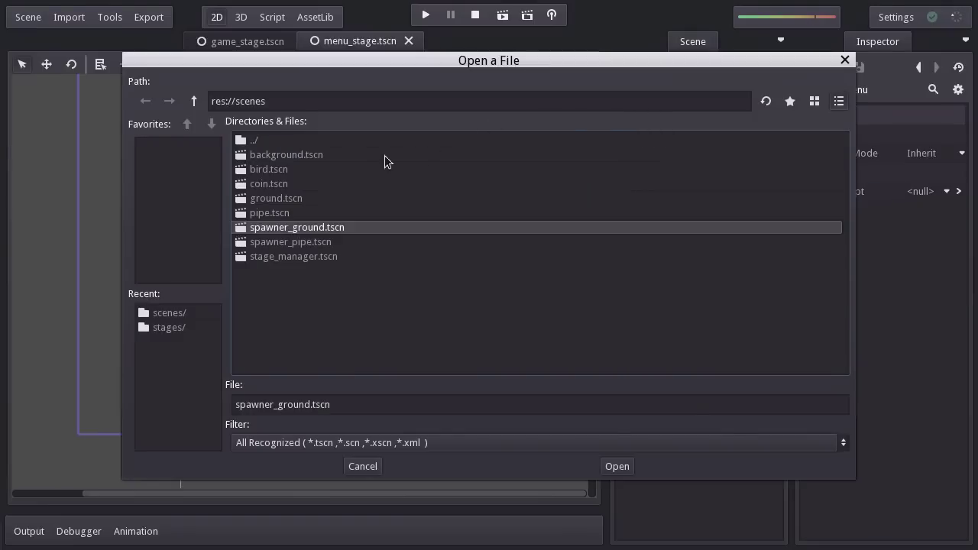
pyautogui.click(323, 156)
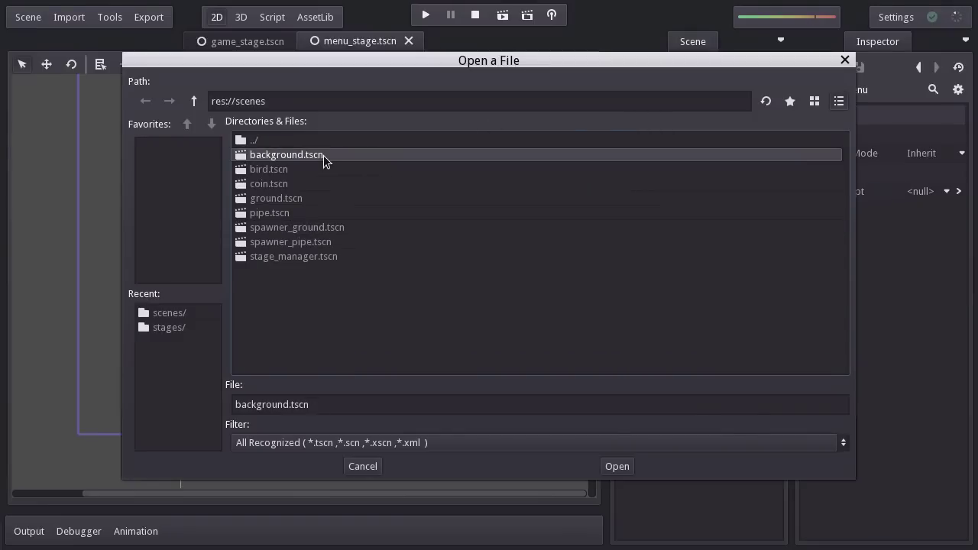
pyautogui.click(604, 465)
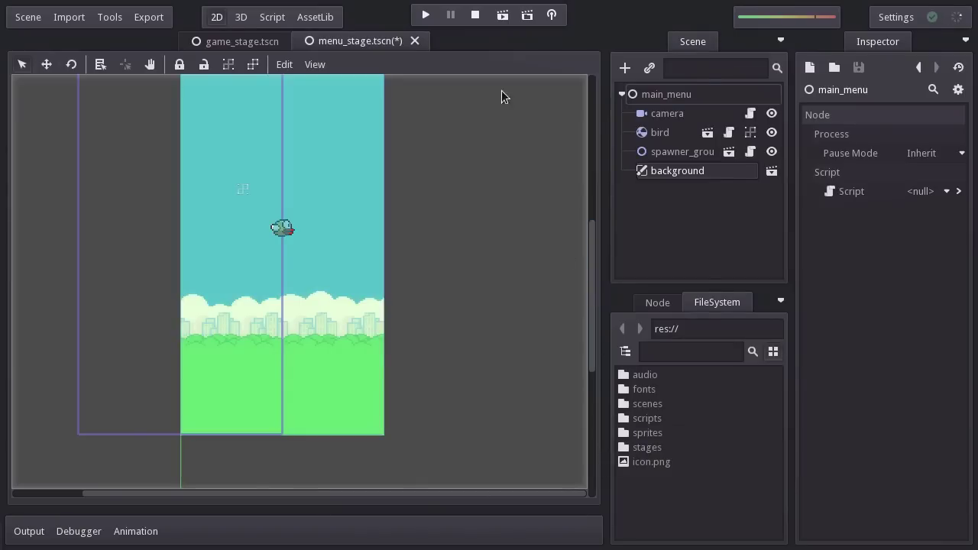
pyautogui.click(498, 21)
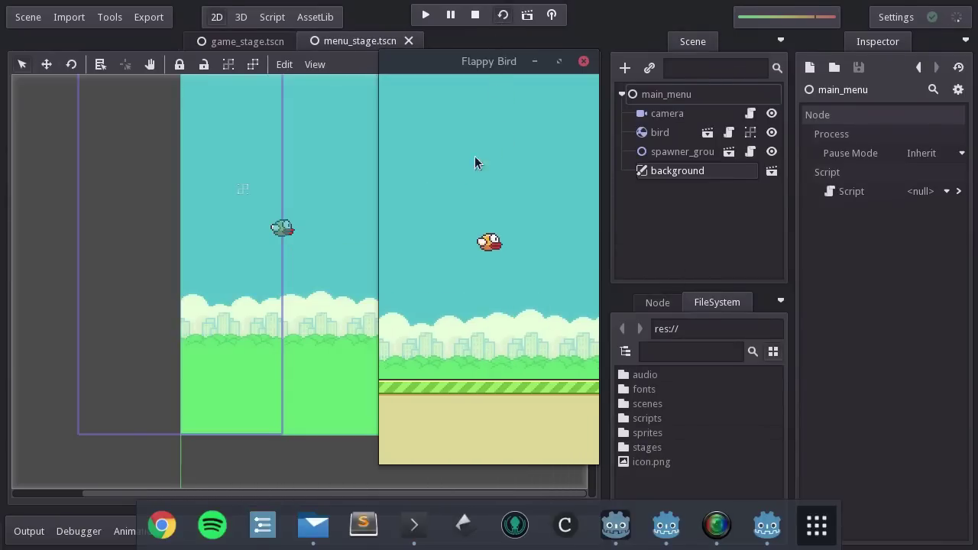
pyautogui.click(584, 61)
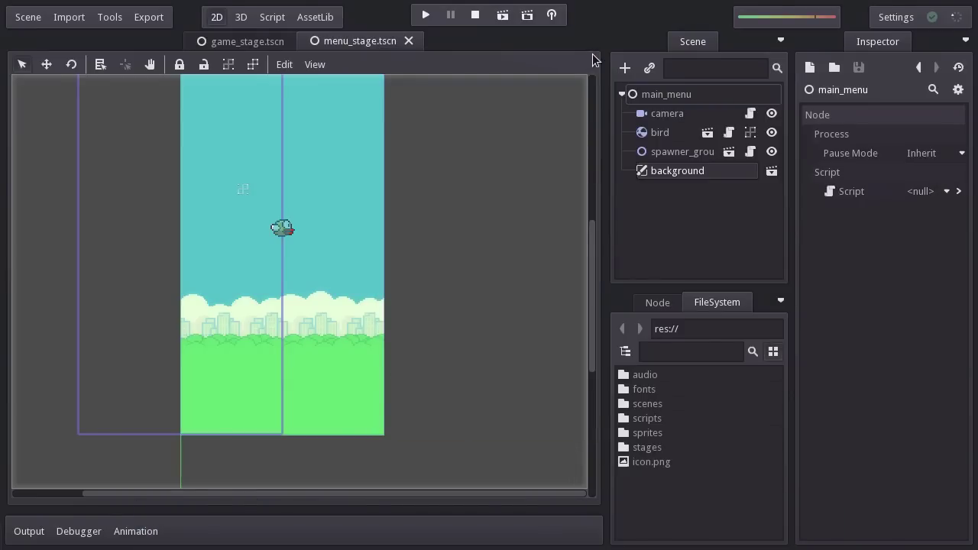
# - Add a CanvasLayer child to main_menu and rename it hud
pyautogui.click(648, 93)
pyautogui.click(625, 70)
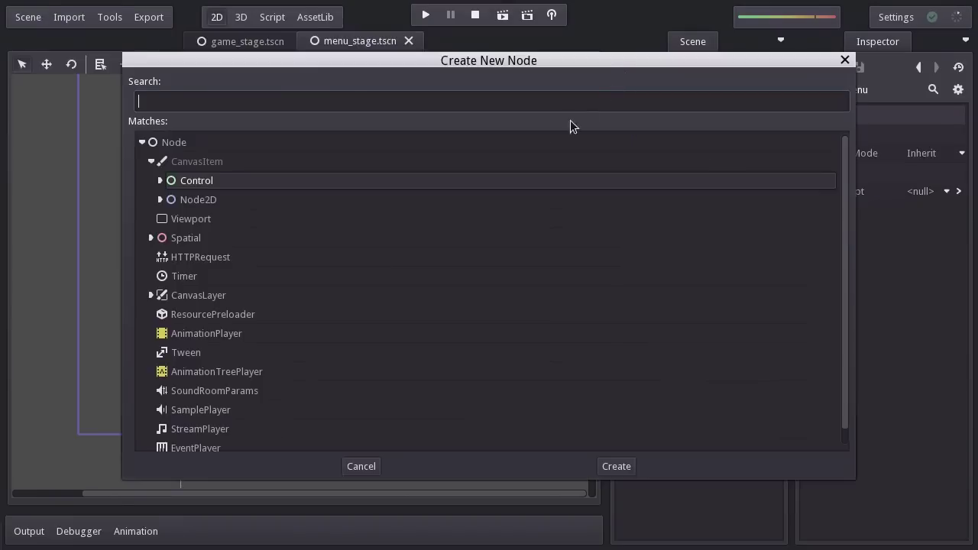
pyautogui.click(343, 298)
pyautogui.click(609, 467)
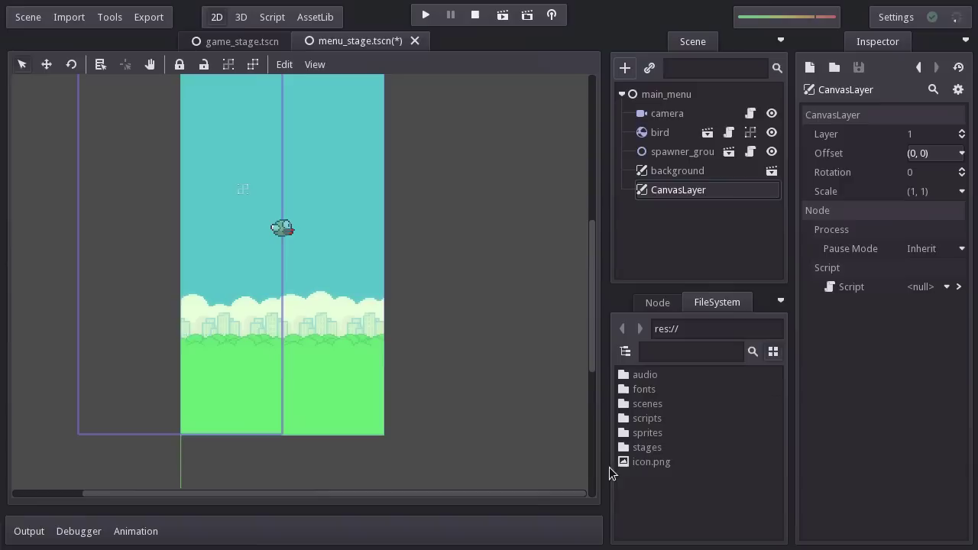
pyautogui.doubleClick(658, 191)
pyautogui.write('hud')
pyautogui.press('Return')
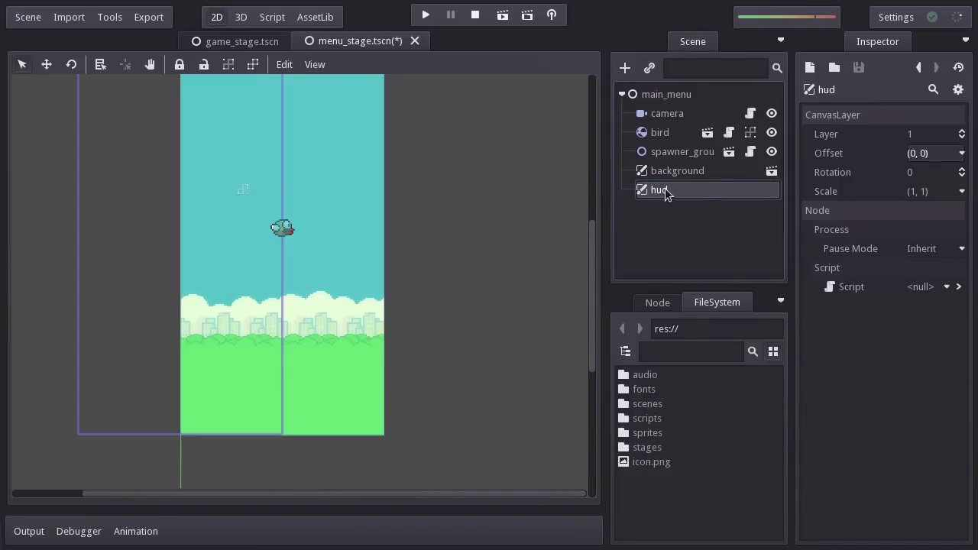
# - Add a TextureFrame under hud named tex_flappybird
pyautogui.rightClick(666, 191)
pyautogui.click(675, 203)
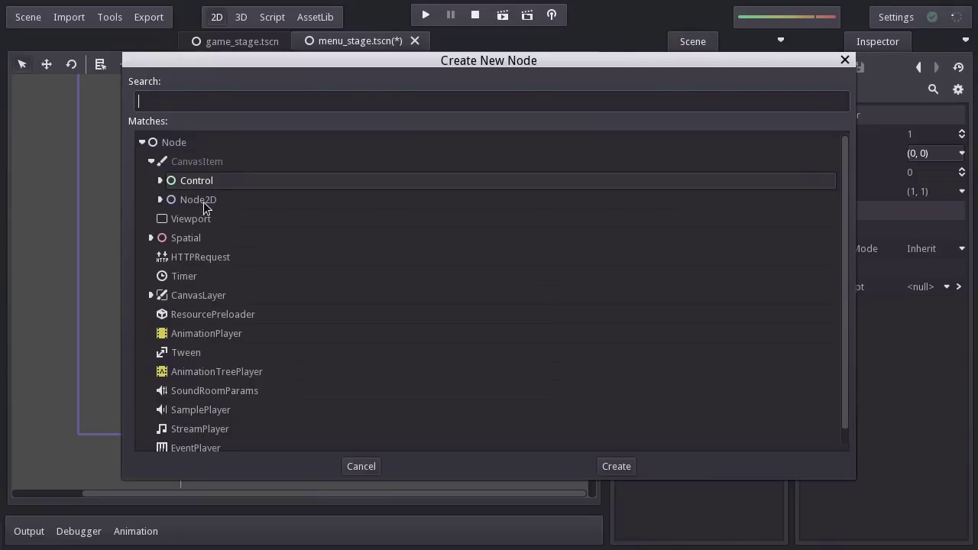
pyautogui.click(160, 180)
pyautogui.scroll(-4, 610, 318)
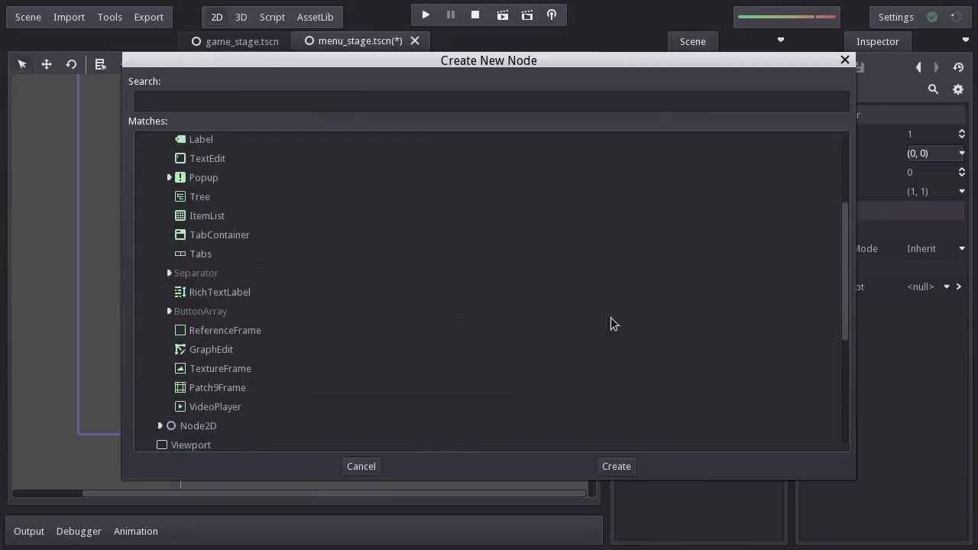
pyautogui.click(419, 369)
pyautogui.click(605, 464)
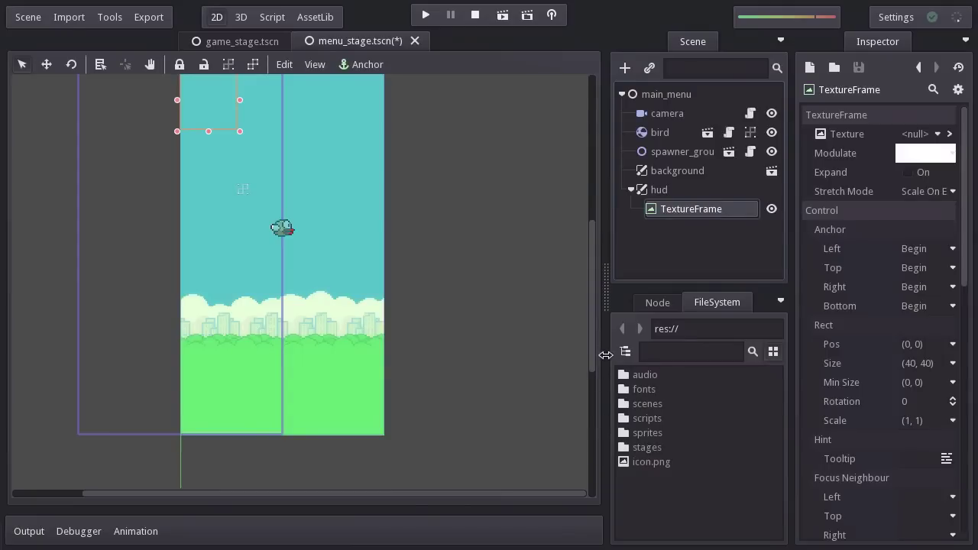
pyautogui.doubleClick(703, 210)
pyautogui.write('tex')
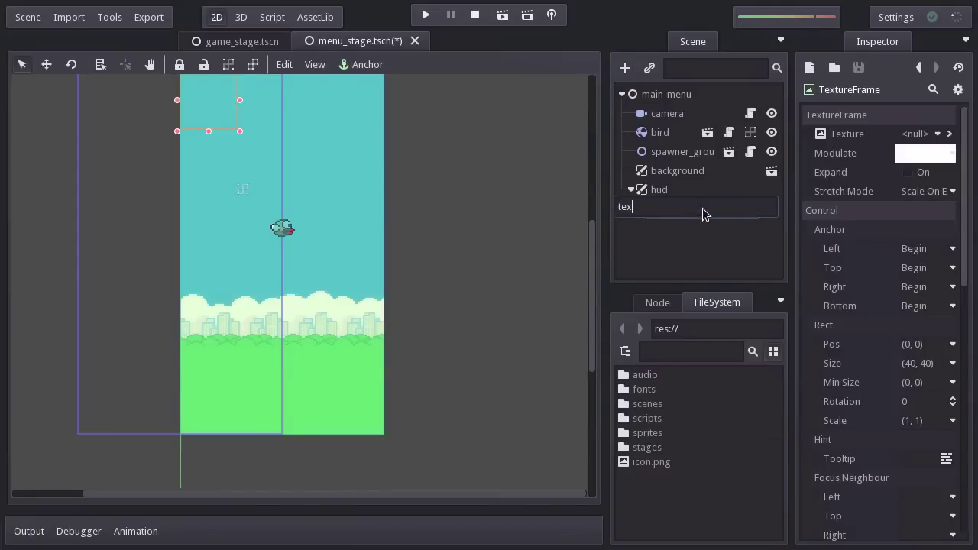
pyautogui.write('_flappybird')
pyautogui.press('Return')
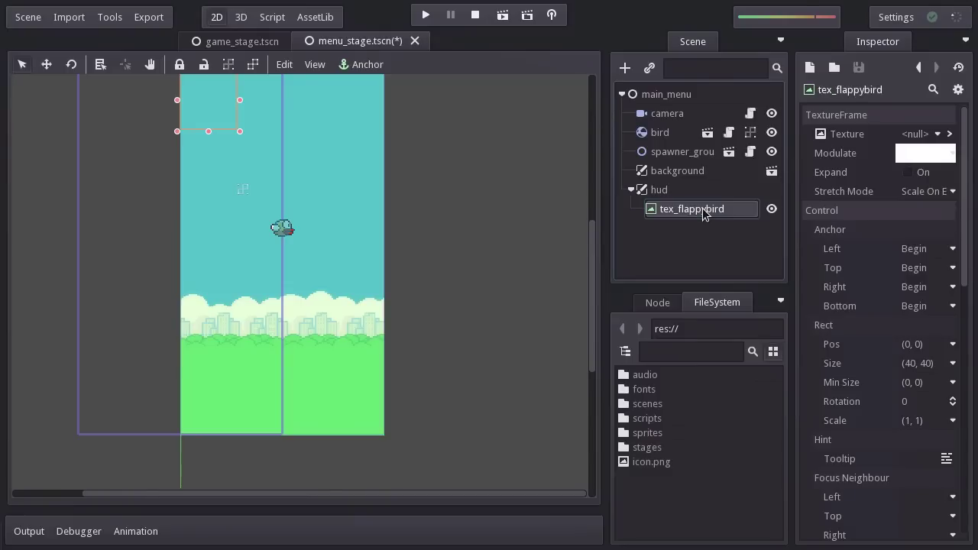
# - Load the FlappyBird title image label_flappy_bird.png from sprites as its texture
pyautogui.click(937, 134)
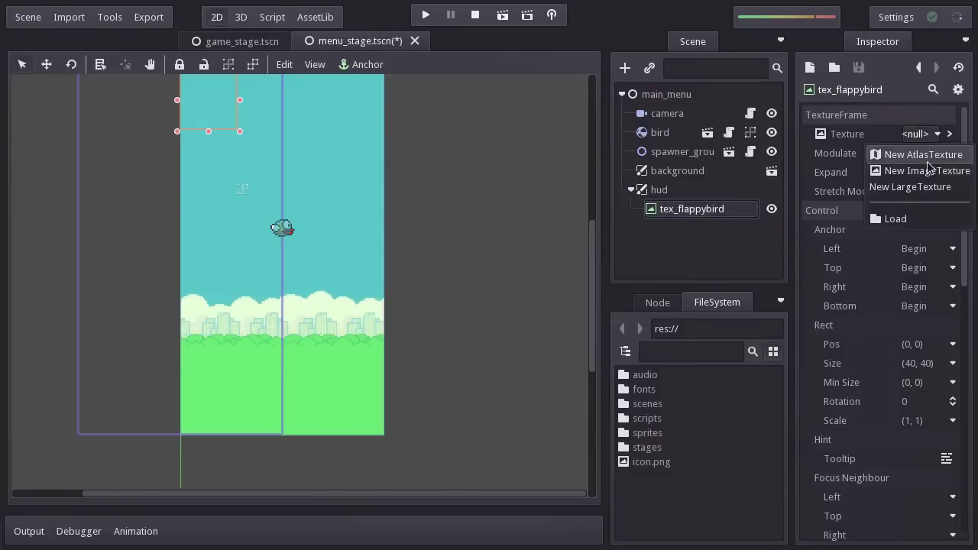
pyautogui.click(895, 219)
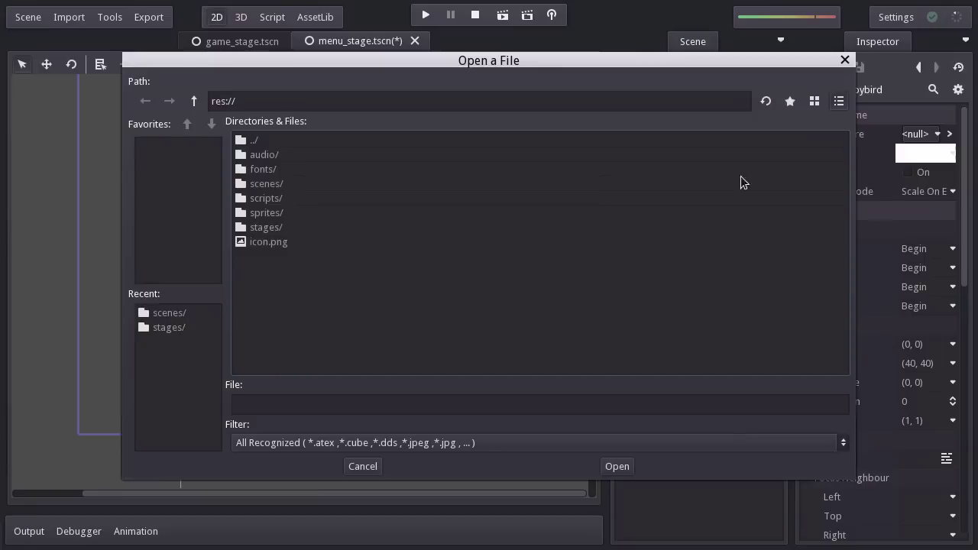
pyautogui.doubleClick(279, 217)
pyautogui.scroll(-5, 527, 252)
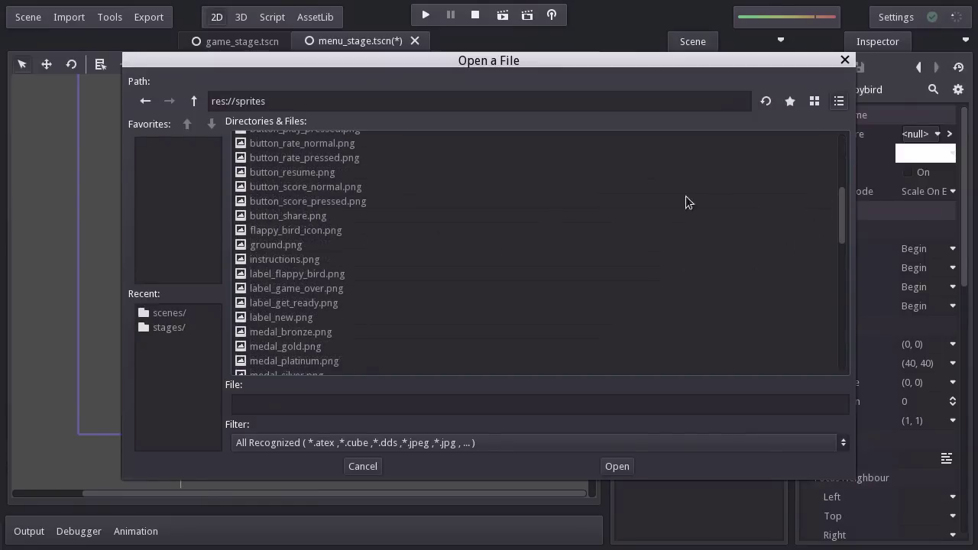
pyautogui.click(401, 275)
pyautogui.click(605, 468)
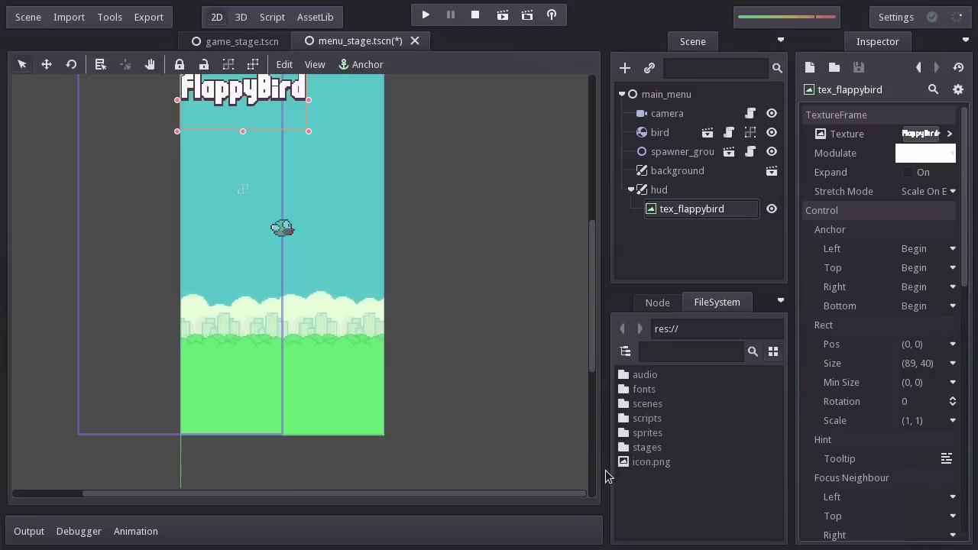
# - Trim the title to size (89, 24) and position it at ((144/2)-(89/2), 70), i.e. (28, 70)
pyautogui.scroll(2, 419, 255)
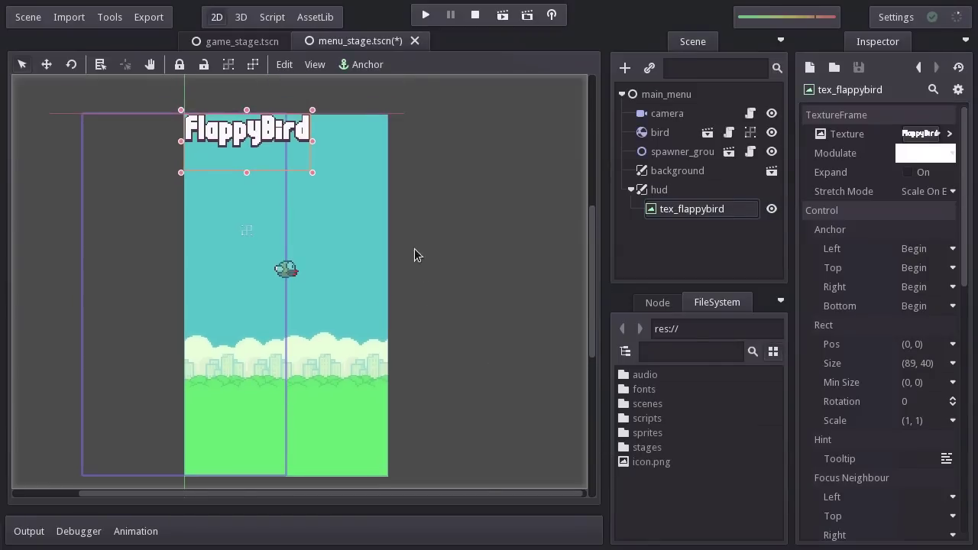
pyautogui.moveTo(310, 171); pyautogui.dragTo(285, 145)
pyautogui.click(923, 345)
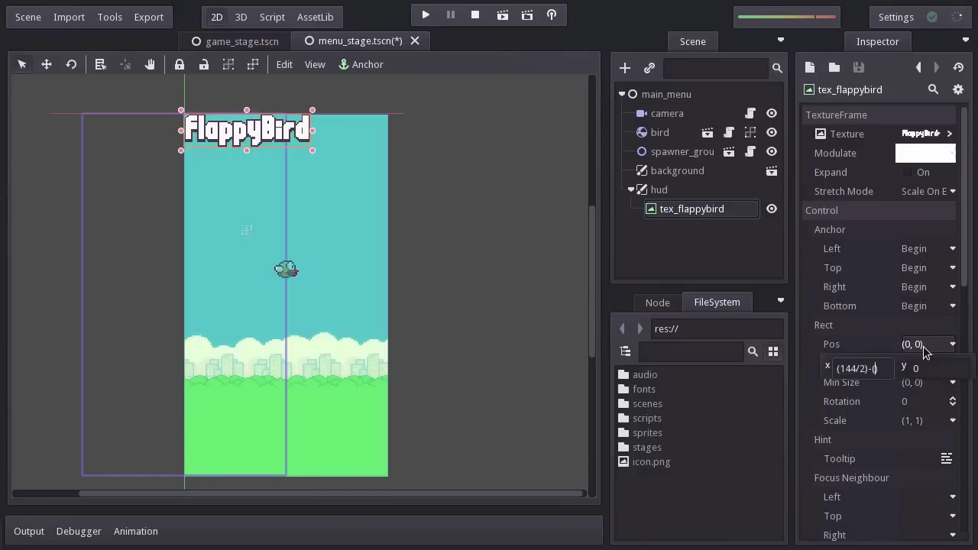
pyautogui.write('(144/2)-(89/2')
pyautogui.press('Tab')
pyautogui.write('70')
pyautogui.press('Return')
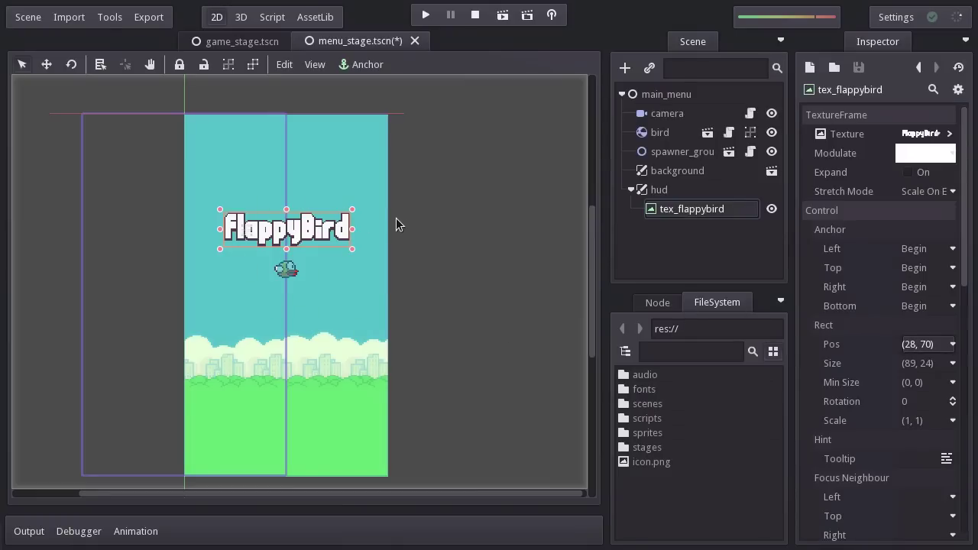
# - Add a TextureButton child under hud and name it btn_rate
pyautogui.rightClick(653, 192)
pyautogui.click(668, 201)
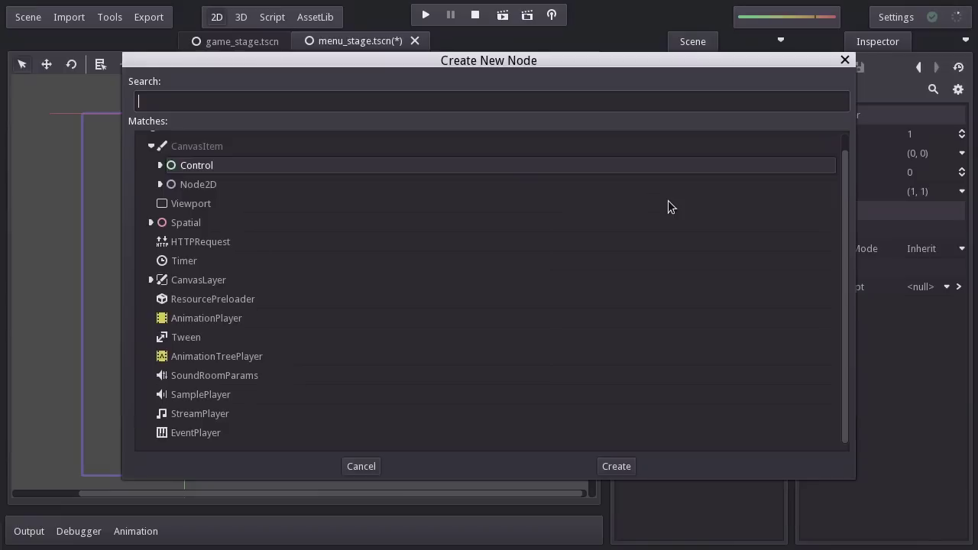
pyautogui.click(160, 165)
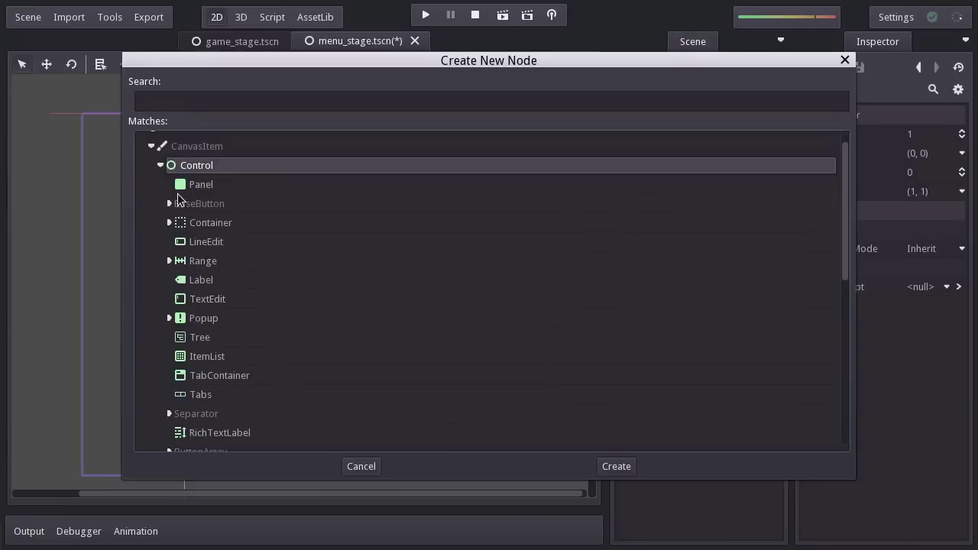
pyautogui.click(169, 203)
pyautogui.click(206, 260)
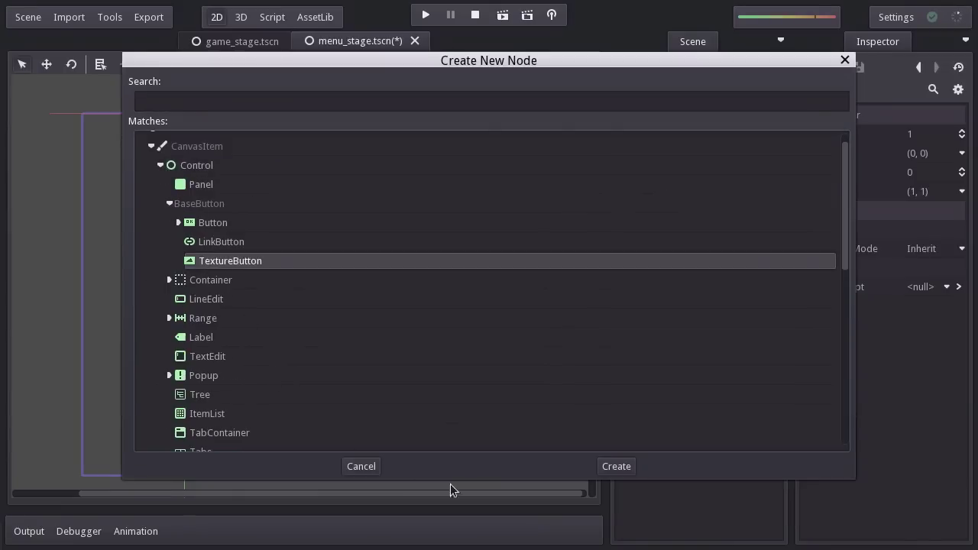
pyautogui.click(611, 468)
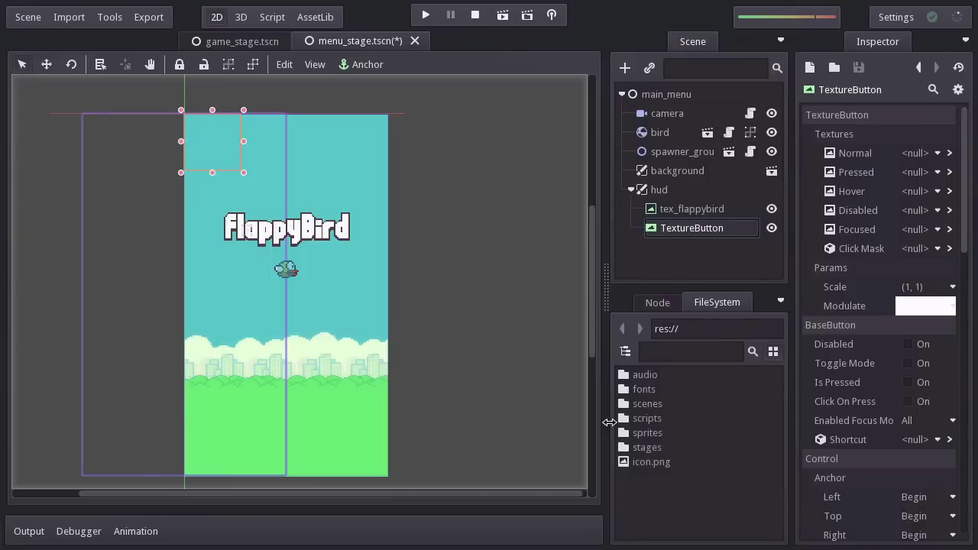
pyautogui.doubleClick(710, 231)
pyautogui.write('btn_rate')
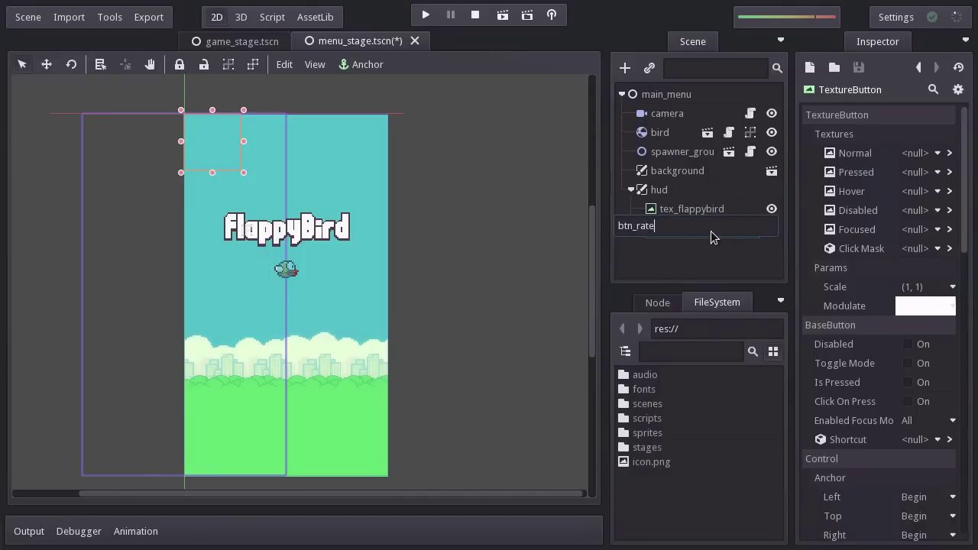
pyautogui.press('Return')
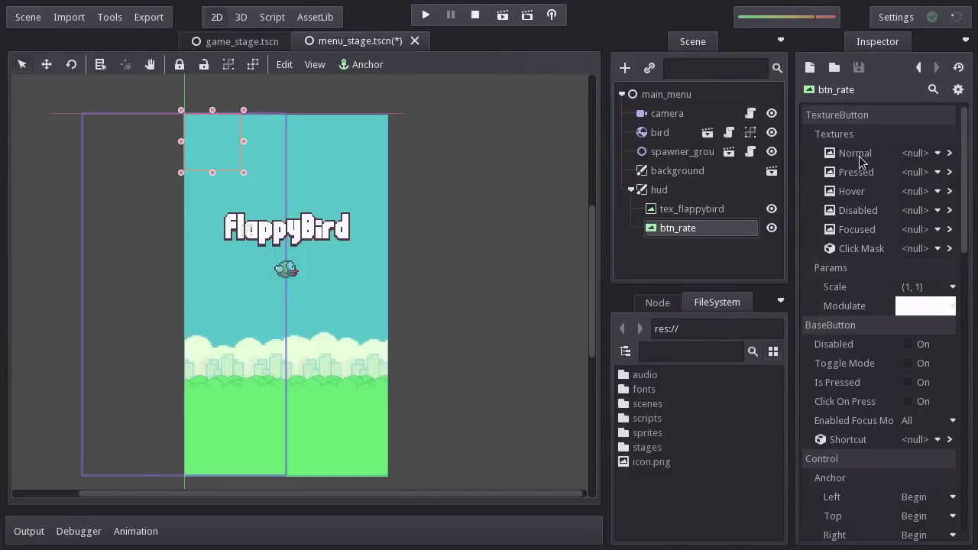
# - Load button_rate_normal.png as the Normal texture and button_rate_pressed.png as Pressed
pyautogui.click(913, 154)
pyautogui.click(892, 237)
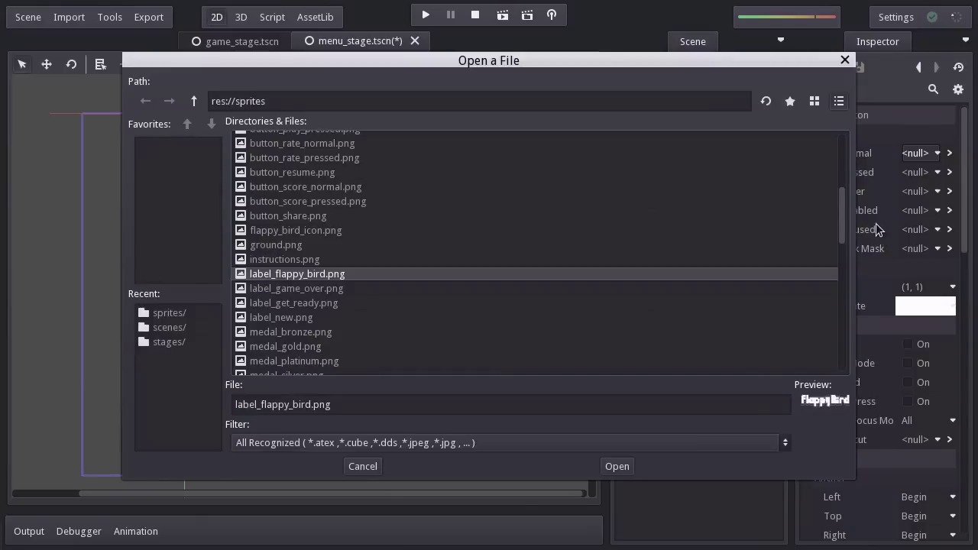
pyautogui.click(304, 145)
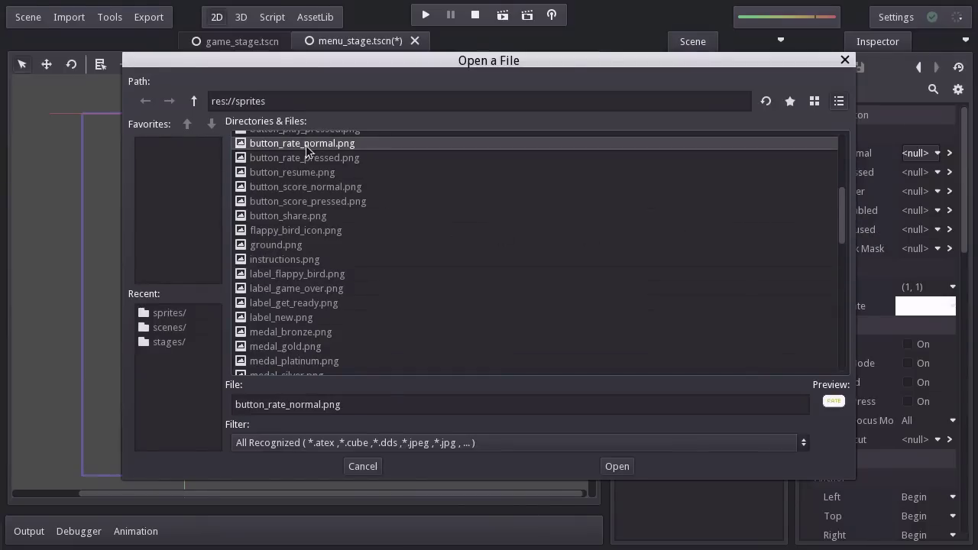
pyautogui.click(604, 463)
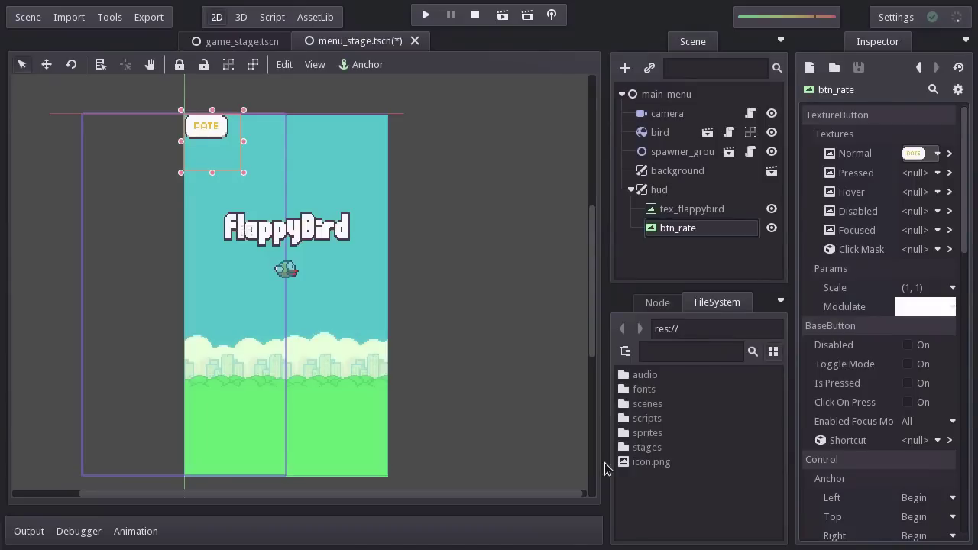
pyautogui.click(915, 174)
pyautogui.click(886, 257)
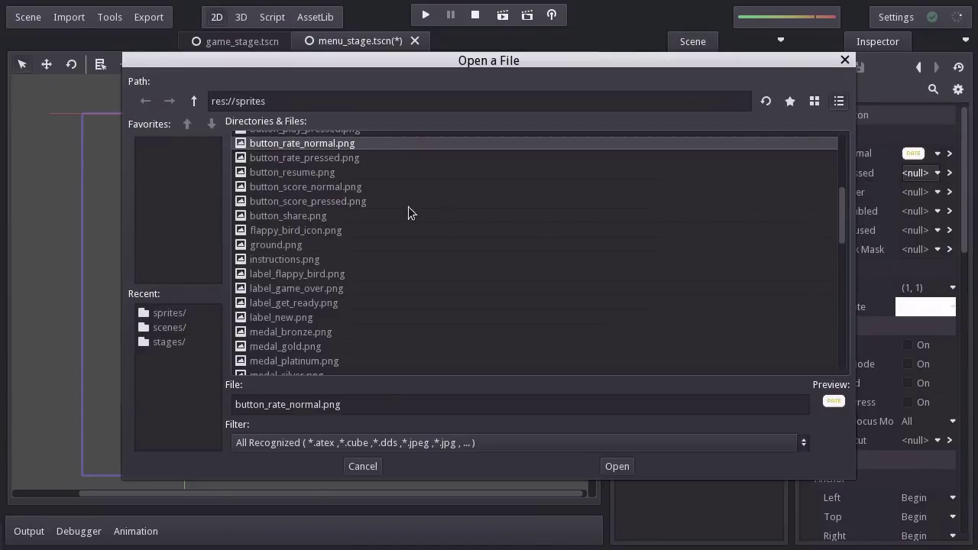
pyautogui.click(378, 158)
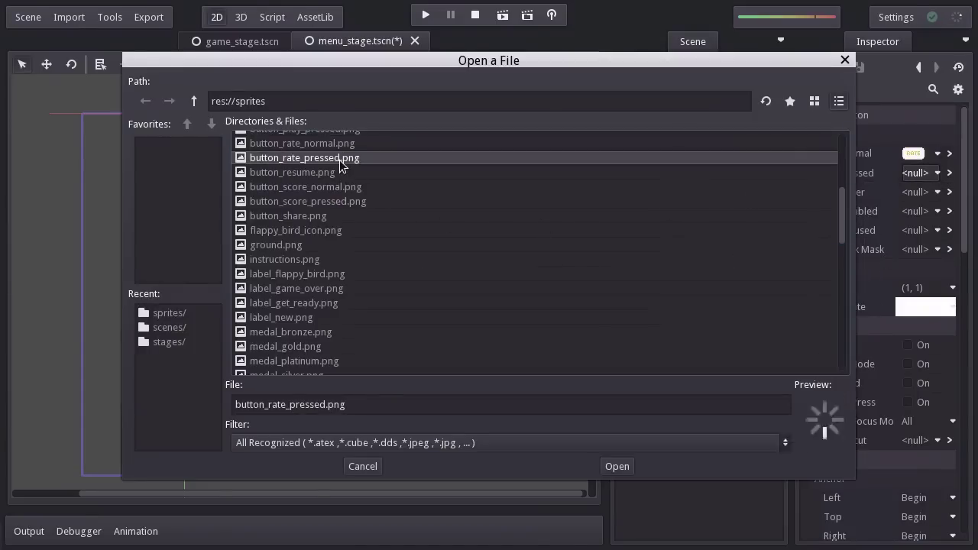
pyautogui.click(601, 469)
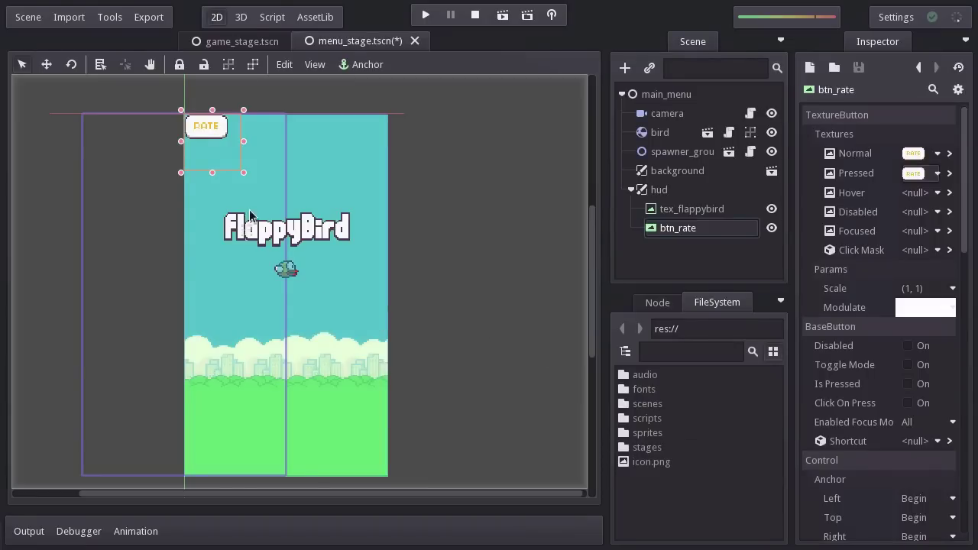
# - Shrink btn_rate to the RATE image and set its position to ((144/2)-(31/2), 135)
pyautogui.moveTo(243, 172); pyautogui.dragTo(218, 135)
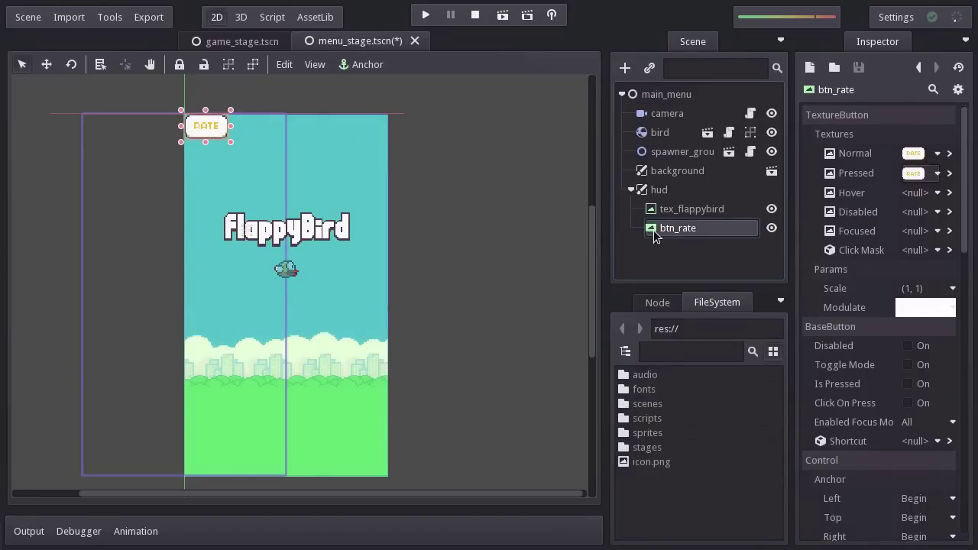
pyautogui.moveTo(968, 229); pyautogui.dragTo(963, 313)
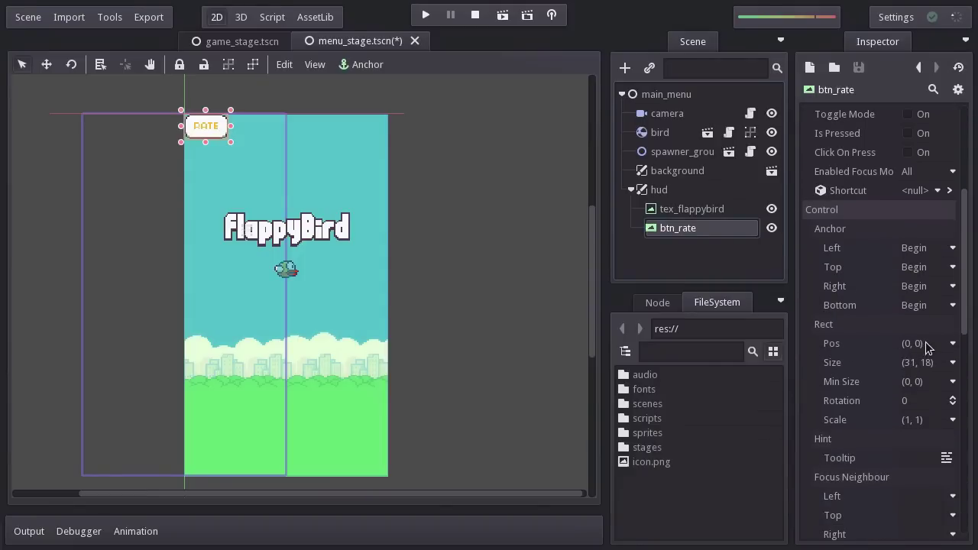
pyautogui.click(926, 345)
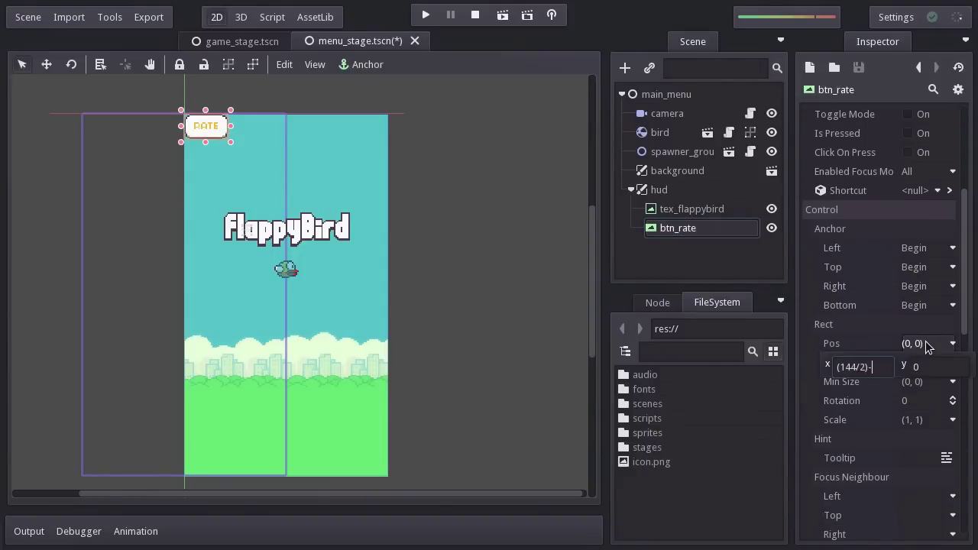
pyautogui.write('(144/2)-(31/2')
pyautogui.press('Tab')
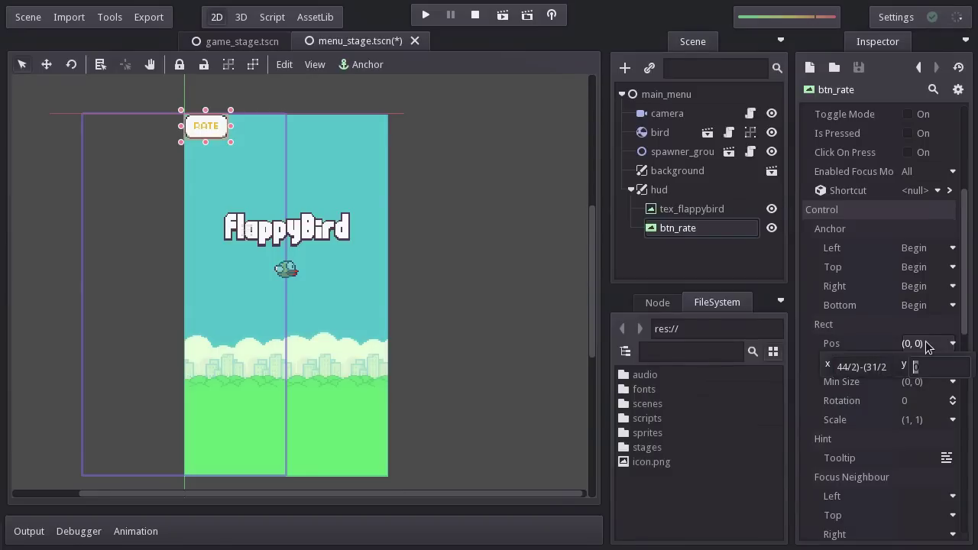
pyautogui.press('Return')
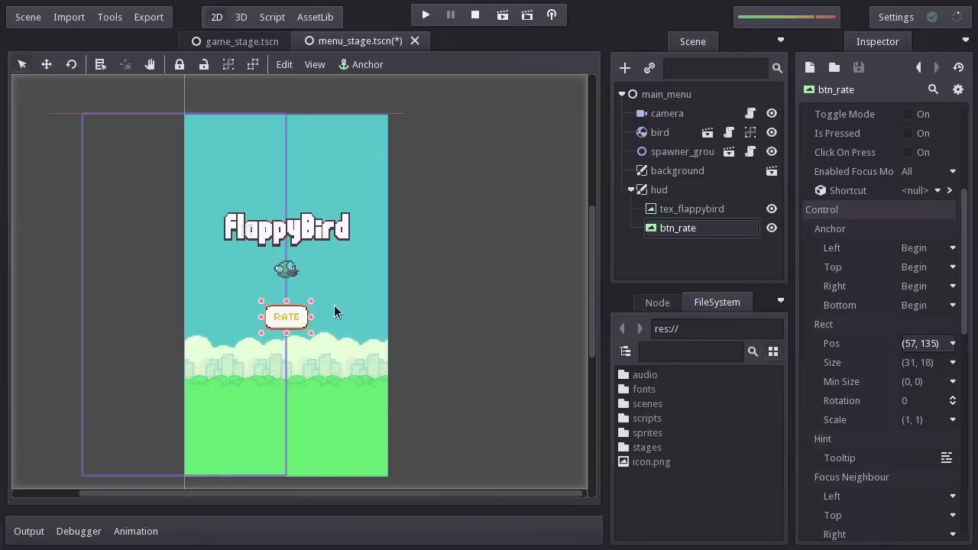
# - Merge the hbox_buttons node from res://stages/game_stage.tscn into hud
pyautogui.click(233, 41)
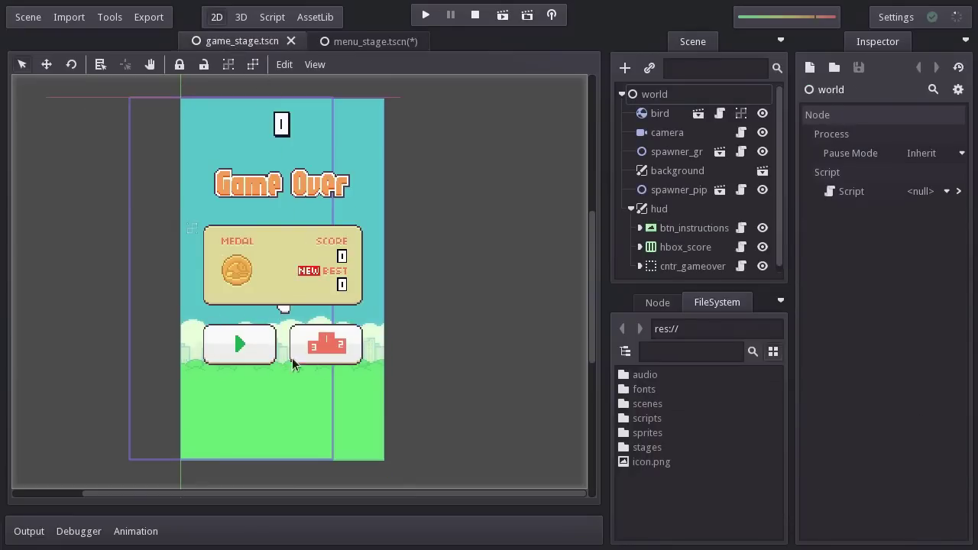
pyautogui.click(372, 43)
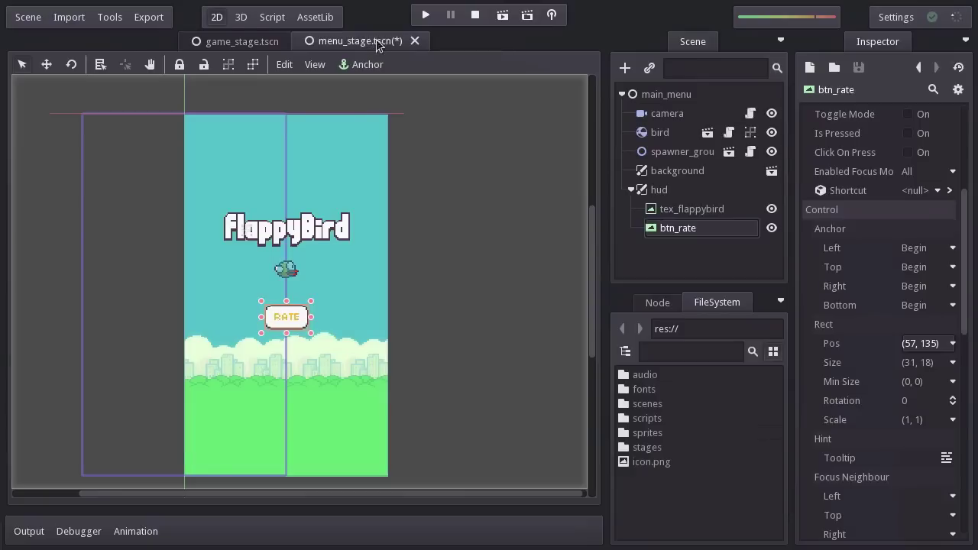
pyautogui.rightClick(654, 196)
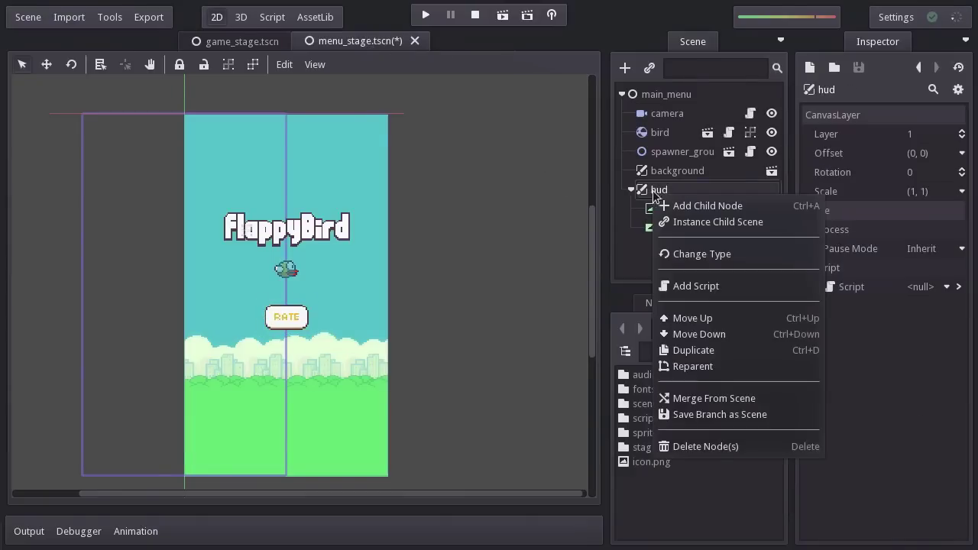
pyautogui.click(694, 398)
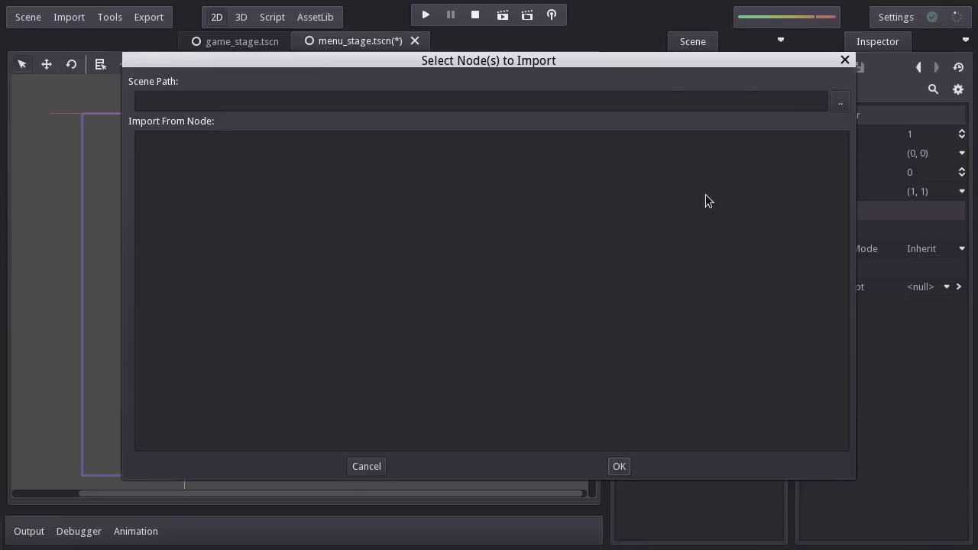
pyautogui.click(840, 102)
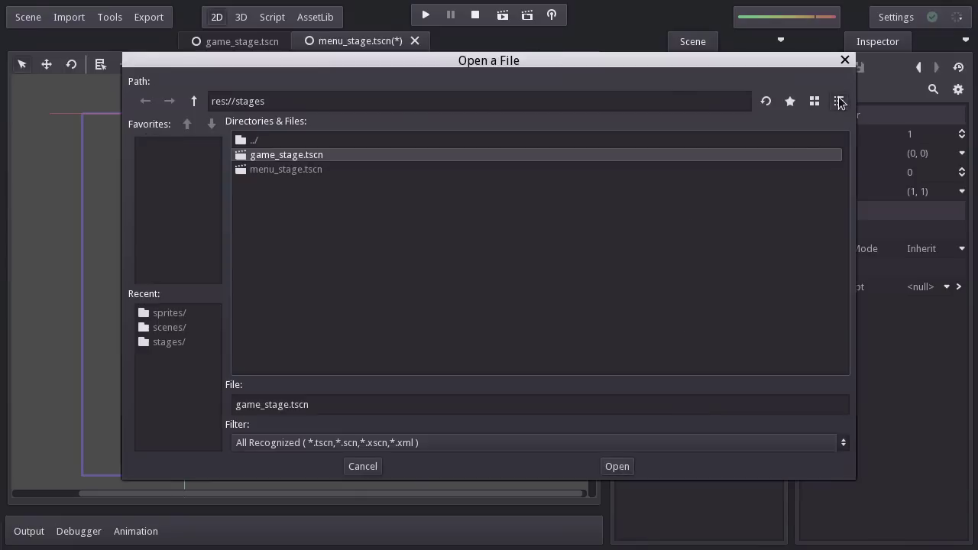
pyautogui.doubleClick(359, 155)
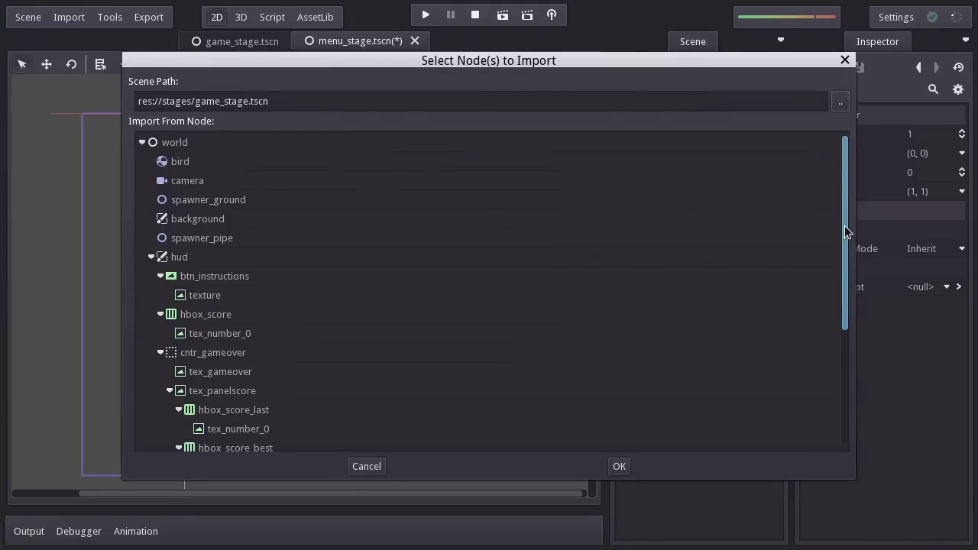
pyautogui.moveTo(843, 231); pyautogui.dragTo(854, 312)
pyautogui.click(252, 422)
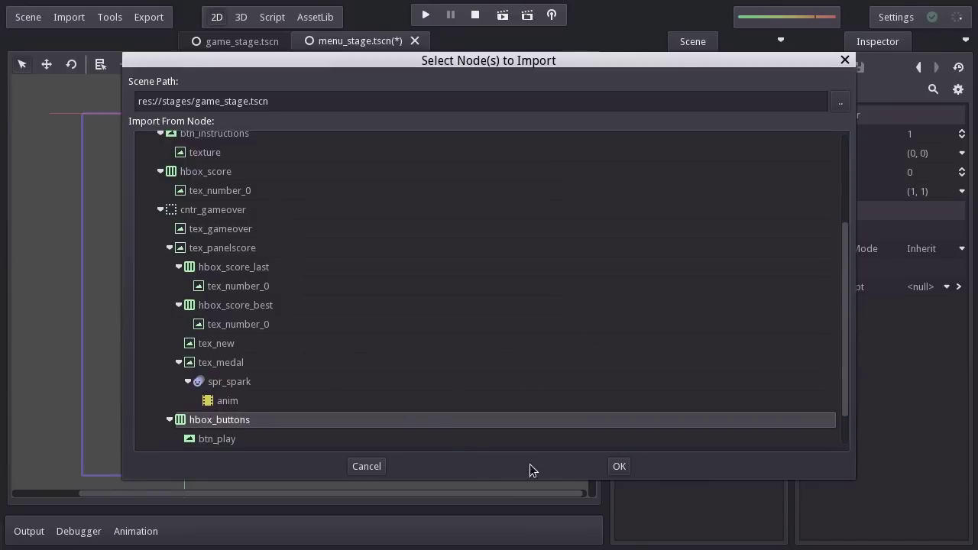
pyautogui.click(618, 466)
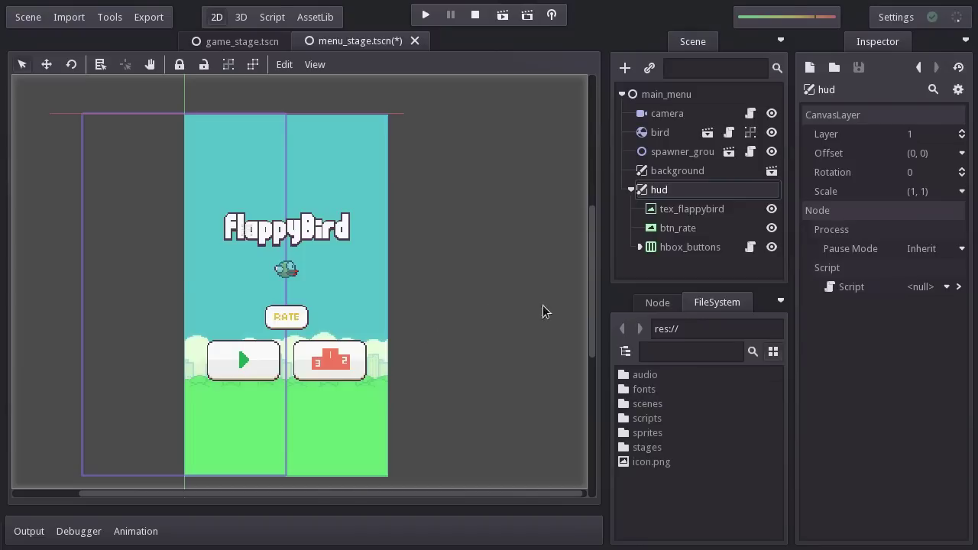
# - Clear the script attached to hbox_buttons in the Inspector
pyautogui.click(686, 252)
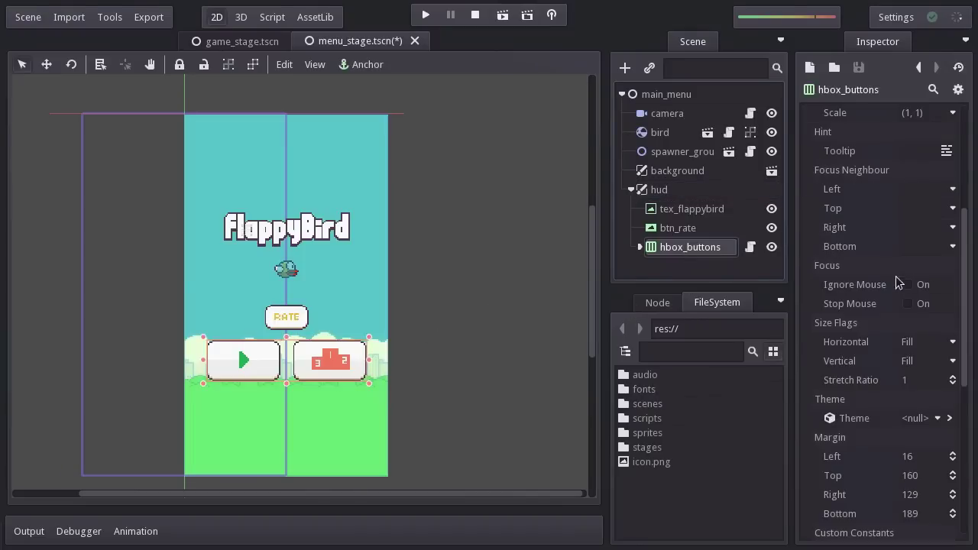
pyautogui.scroll(-5, 960, 382)
pyautogui.scroll(-3, 961, 381)
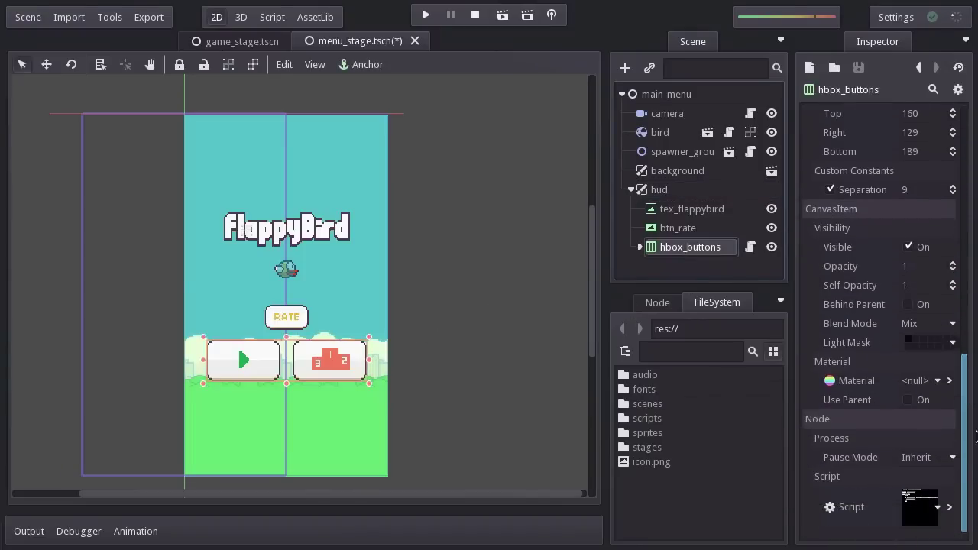
pyautogui.click(926, 506)
pyautogui.click(921, 487)
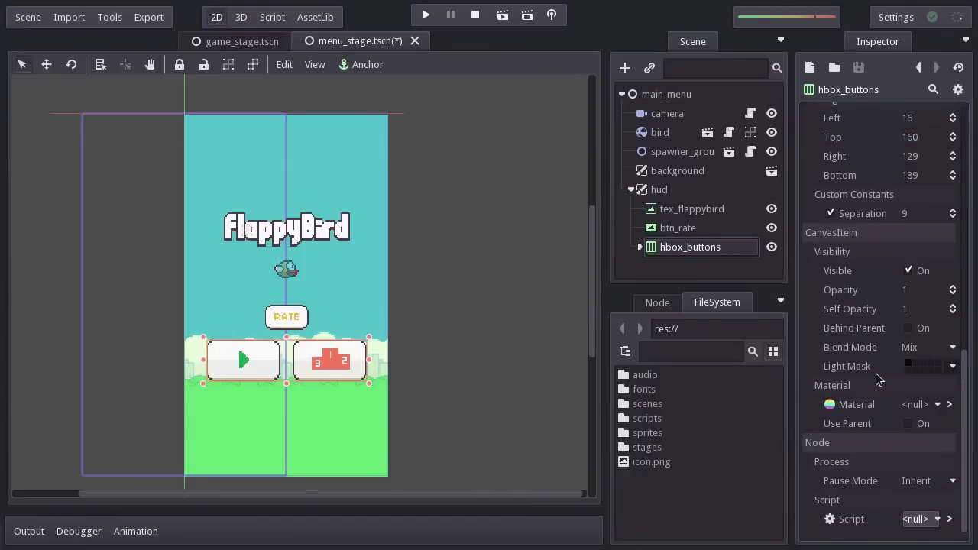
# - Expand hbox_buttons and confirm btn_play's Script is <null>
pyautogui.click(638, 248)
pyautogui.scroll(-1, 782, 252)
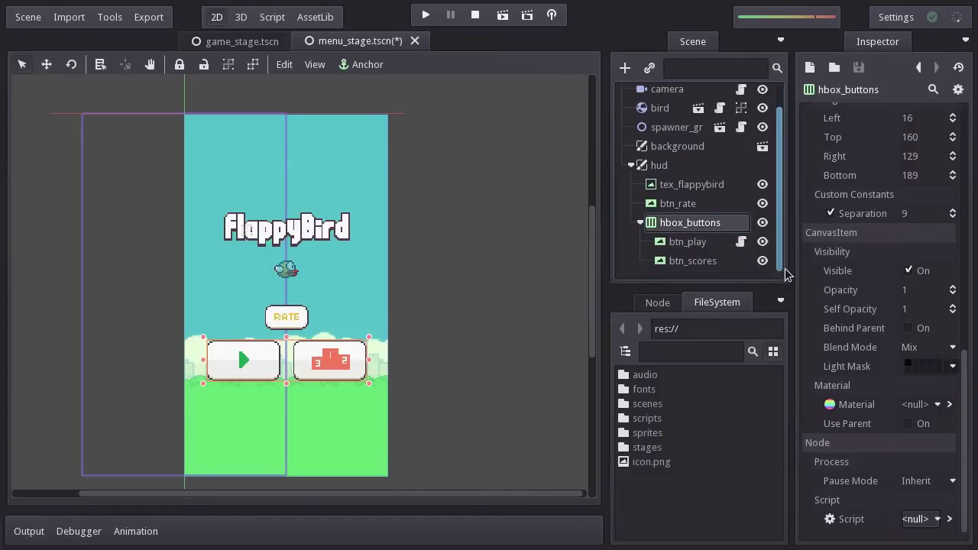
pyautogui.click(718, 243)
pyautogui.scroll(-5, 960, 367)
pyautogui.click(928, 506)
pyautogui.click(935, 489)
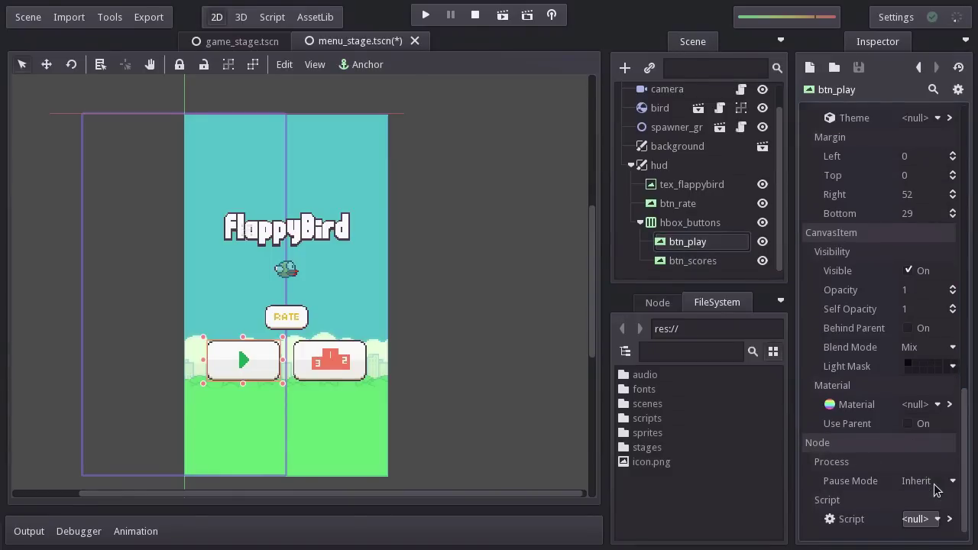
# - Attach a new built-in script to btn_play and name the script resource btn_play
pyautogui.rightClick(694, 243)
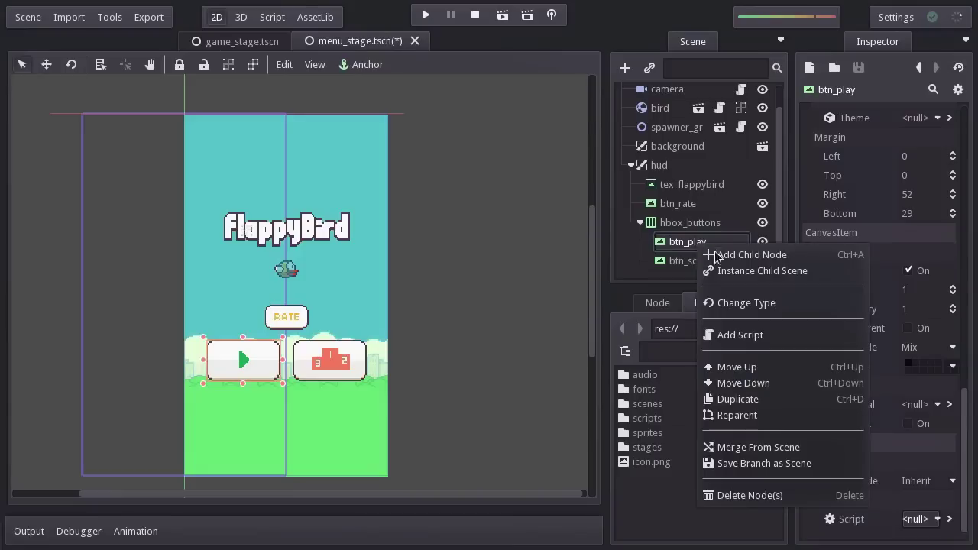
pyautogui.click(729, 335)
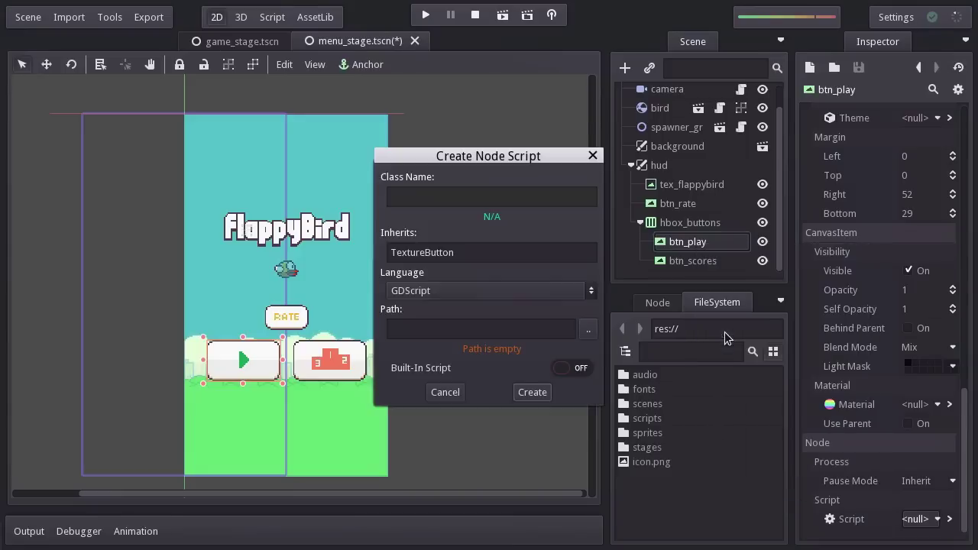
pyautogui.click(536, 395)
pyautogui.click(954, 174)
pyautogui.write('btn_play')
pyautogui.press('Return')
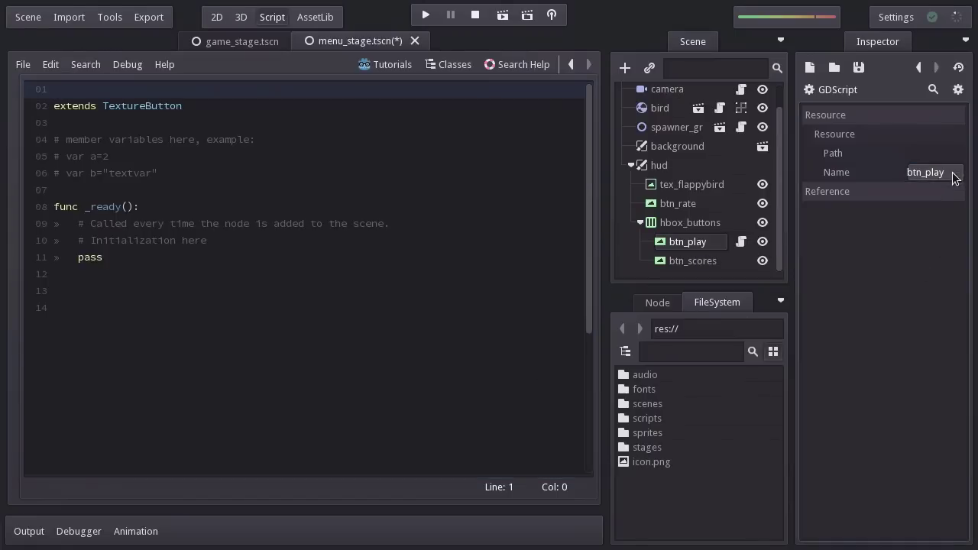
# - Delete the template comments and add the header '# script: btn_play (built-in)'
pyautogui.moveTo(227, 244); pyautogui.dragTo(214, 206)
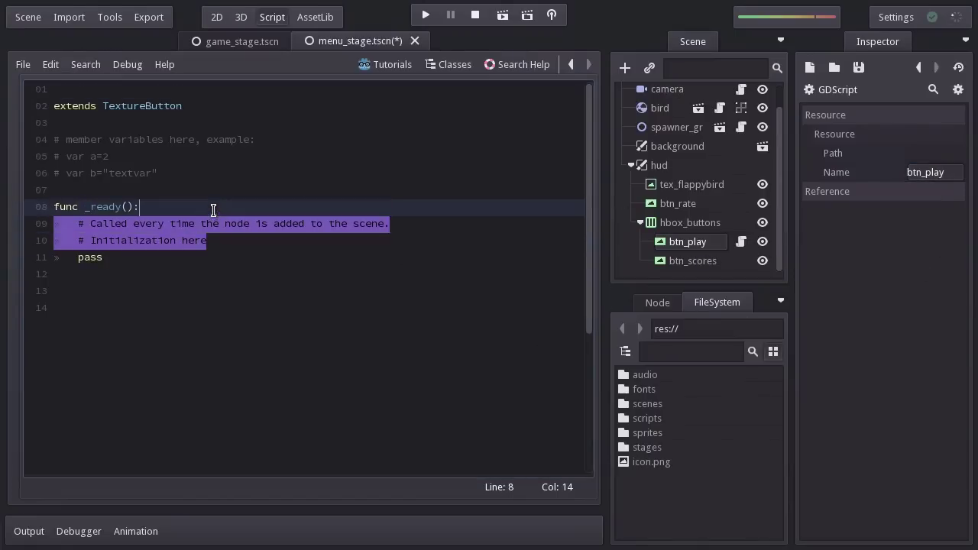
pyautogui.press('BackSpace')
pyautogui.moveTo(170, 176); pyautogui.dragTo(157, 125)
pyautogui.press('BackSpace')
pyautogui.press('BackSpace')
pyautogui.click(158, 90)
pyautogui.press('Return')
pyautogui.press('Up')
pyautogui.write('# script: btn_play (bu')
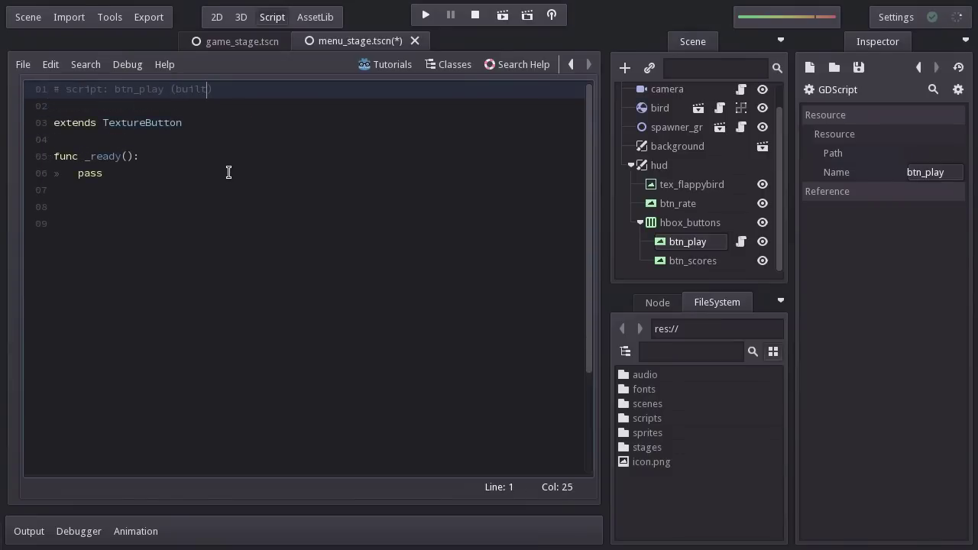
pyautogui.write('ilt-in')
# - In _ready, connect the pressed signal to self's _on_pressed
pyautogui.press('Down')
pyautogui.press('Down')
pyautogui.press('Down')
pyautogui.press('Down')
pyautogui.press('Return')
pyautogui.write('connect')
pyautogui.press('Return')
pyautogui.write('pressed", self, ""')
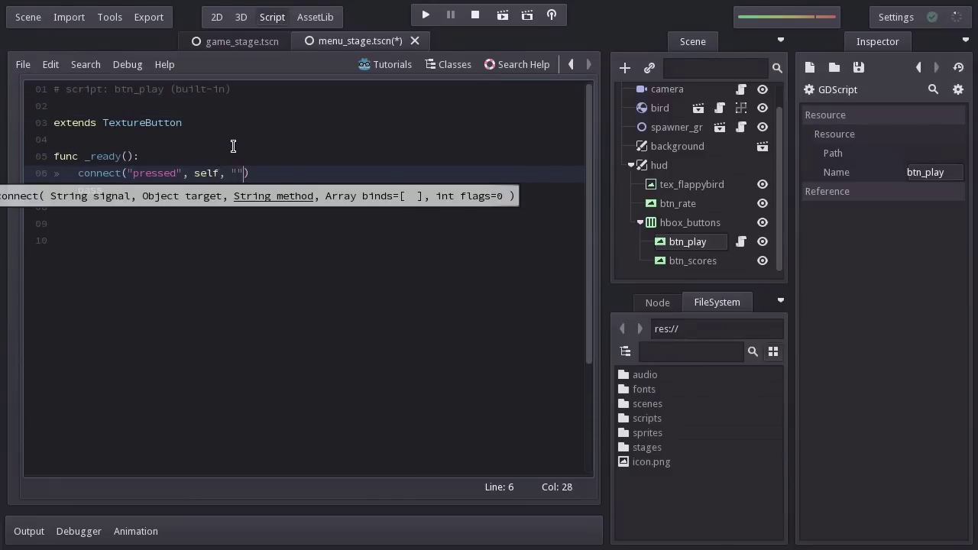
pyautogui.write('_on_pressed')
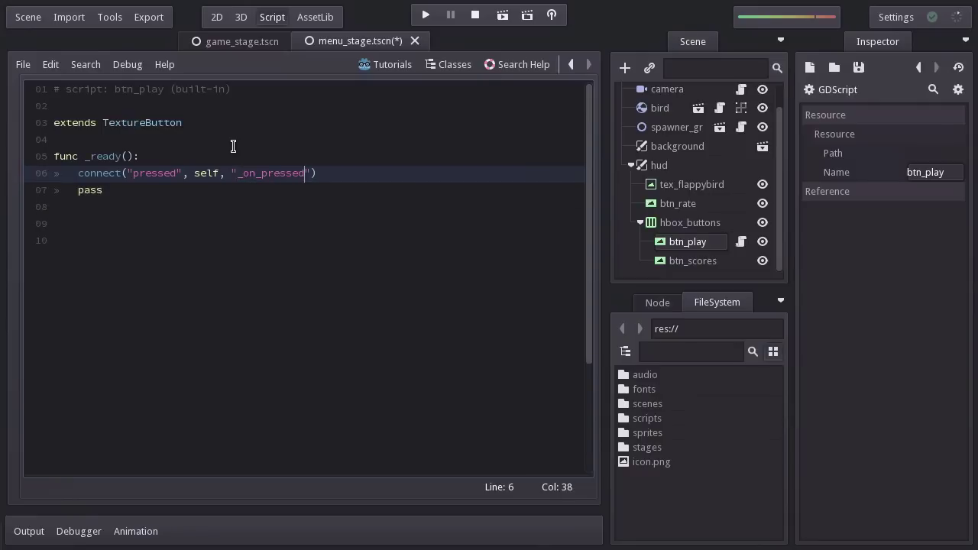
# - Define _on_pressed() calling stage_manager.change_stage(stage_manager.STAGE_GAME)
pyautogui.press('Down')
pyautogui.press('Down')
pyautogui.press('Return')
pyautogui.write('func _on_pressed')
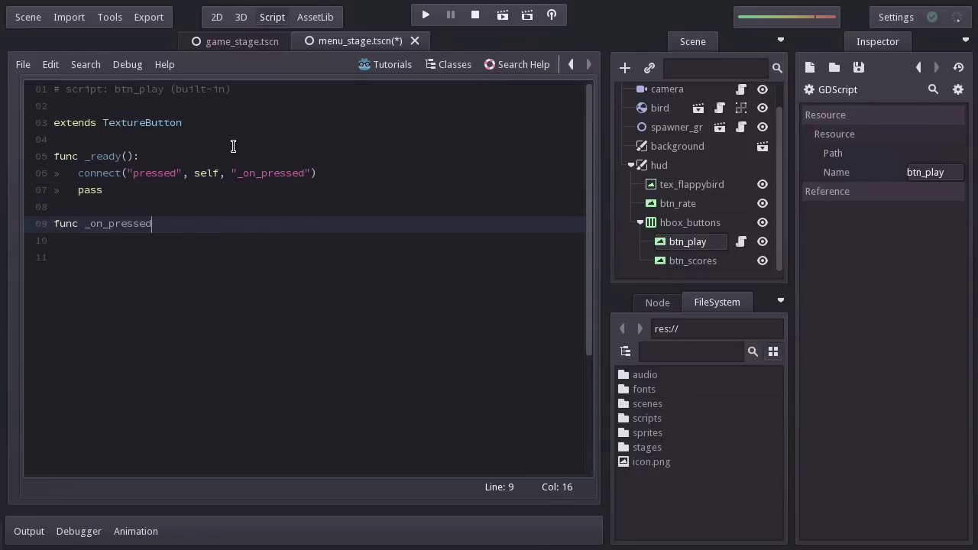
pyautogui.write('():')
pyautogui.press('Return')
pyautogui.write('pass')
pyautogui.press('Home')
pyautogui.press('Return')
pyautogui.press('Up')
pyautogui.write('stage_manager')
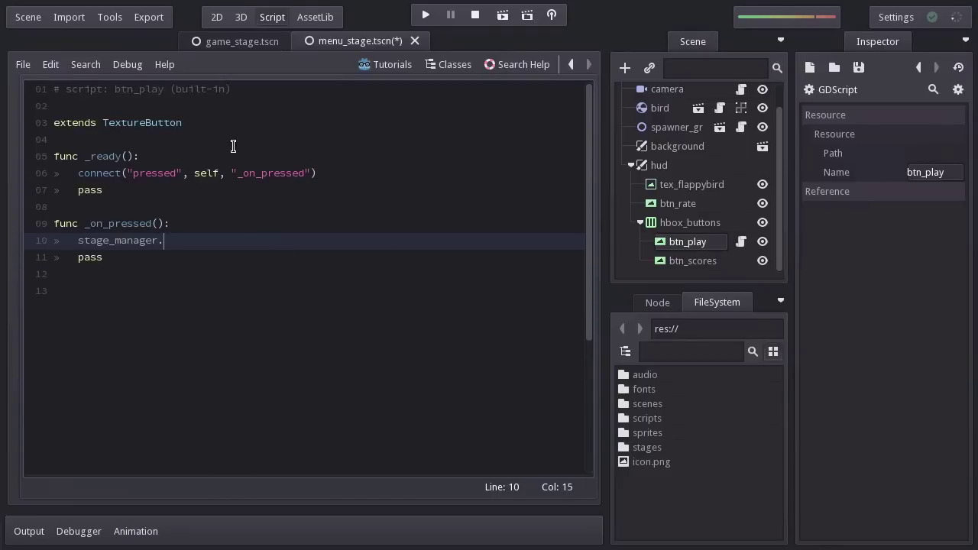
pyautogui.write('.change_stage(')
pyautogui.write('stage_manager')
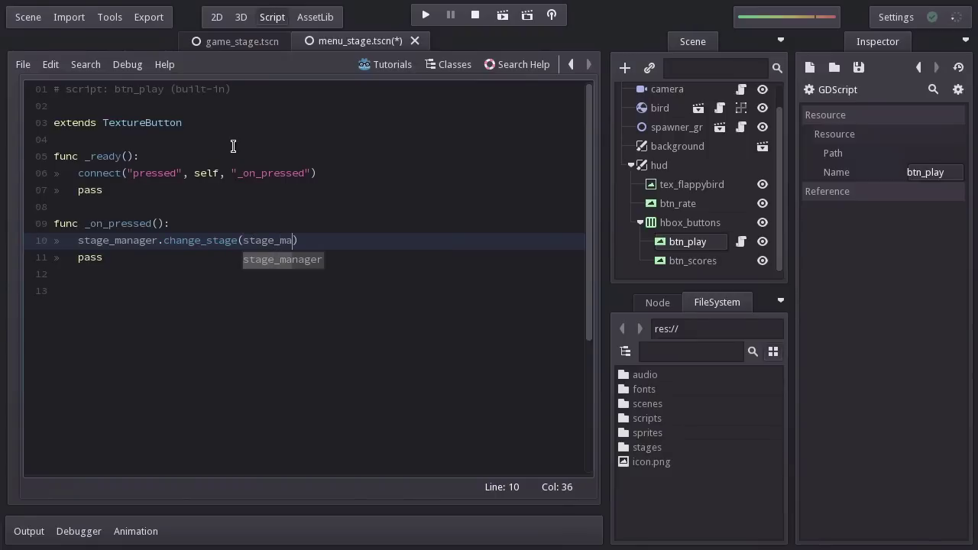
pyautogui.write('.STAGE_')
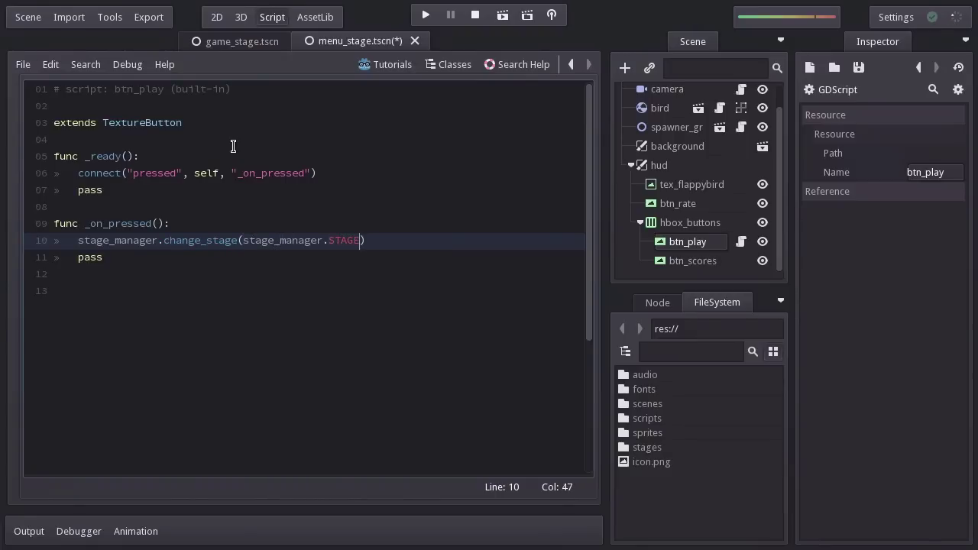
pyautogui.write('GAME')
# - Run the menu scene, press Play to reach the game stage, stop it, and return to 2D
pyautogui.click(501, 15)
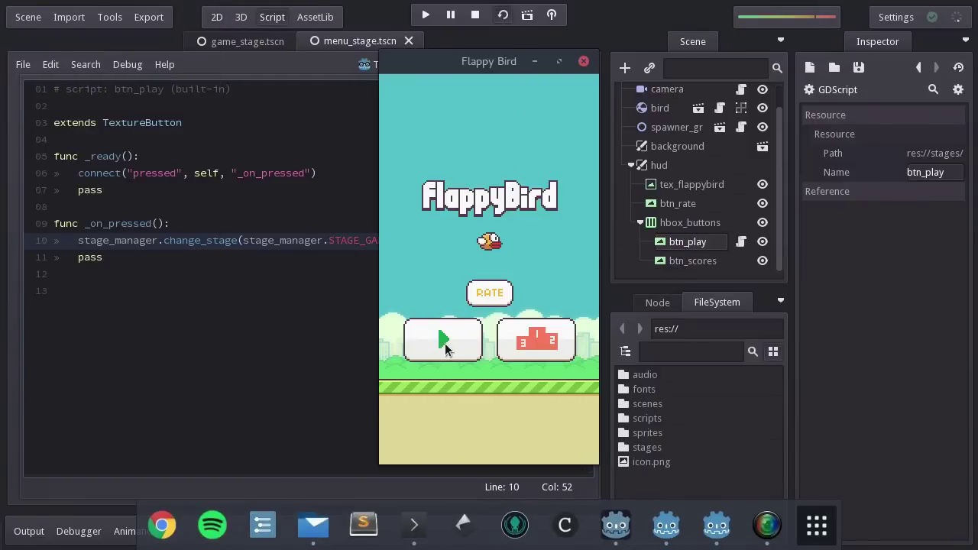
pyautogui.click(446, 344)
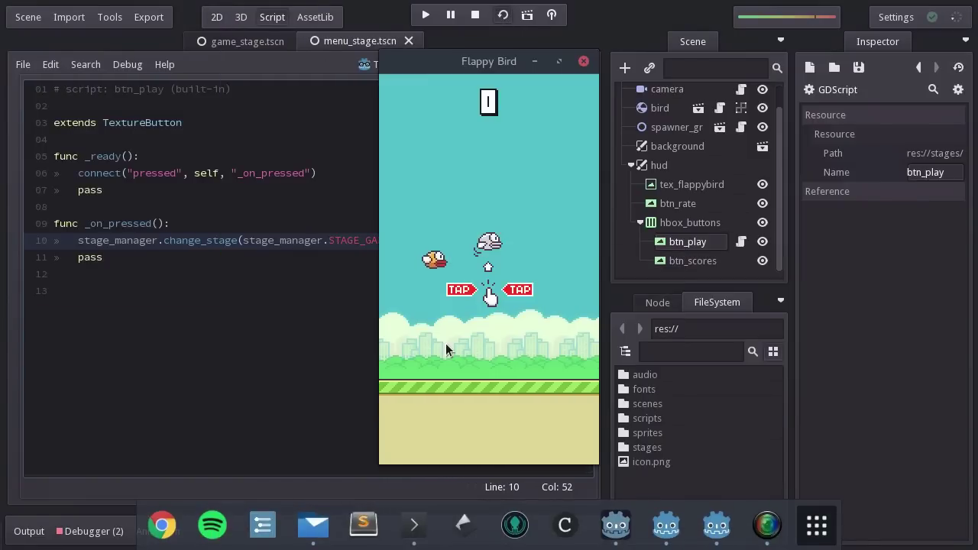
pyautogui.click(584, 61)
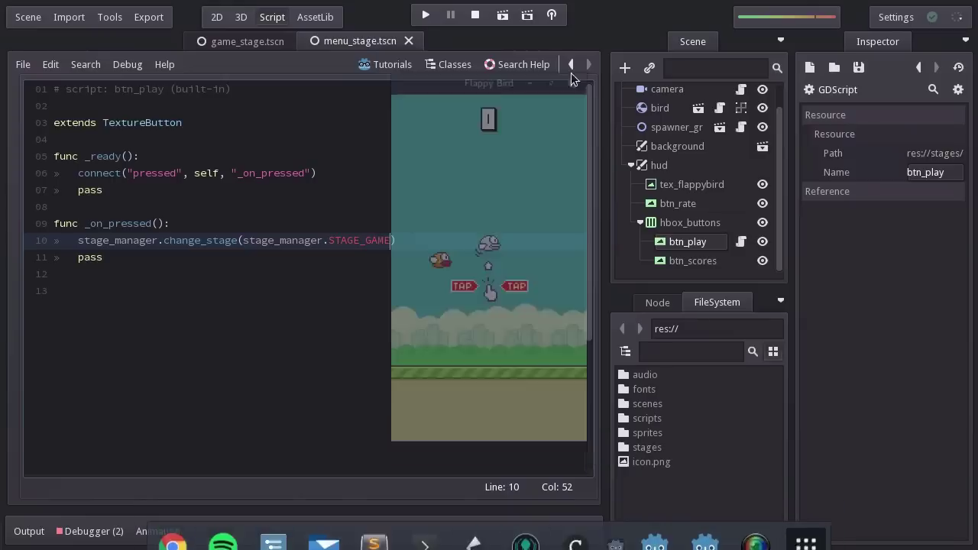
pyautogui.click(220, 19)
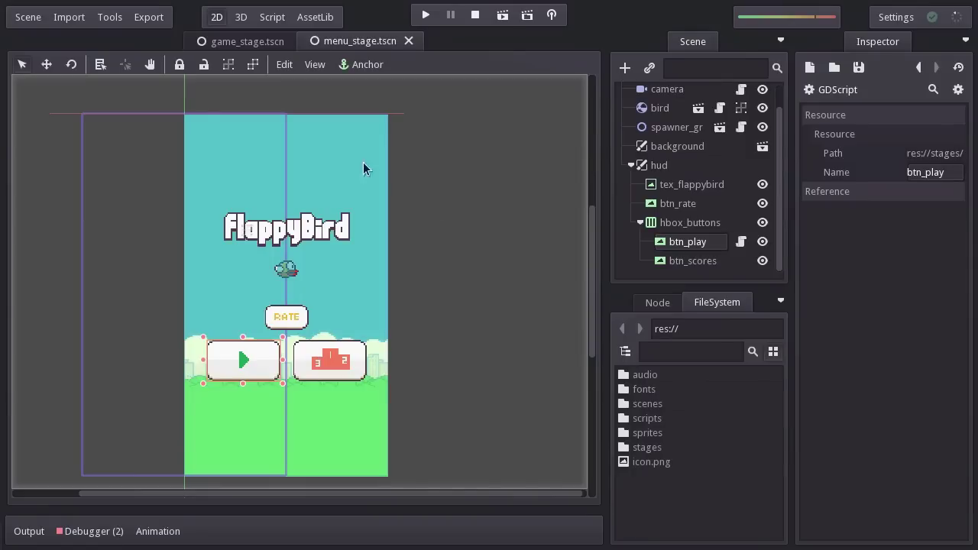
# - Set Project Settings' main_scene to res://stages/menu_stage.tscn and close the settings
pyautogui.click(17, 20)
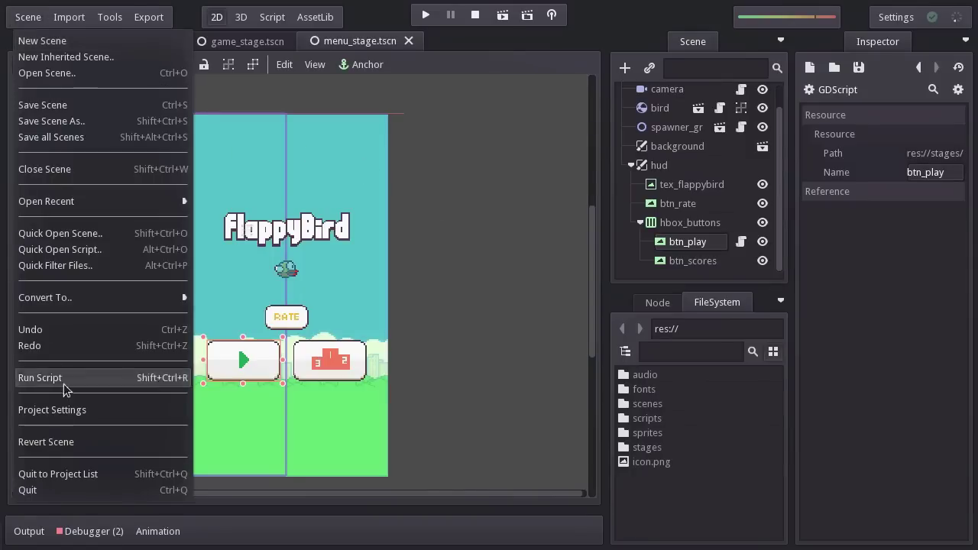
pyautogui.click(77, 410)
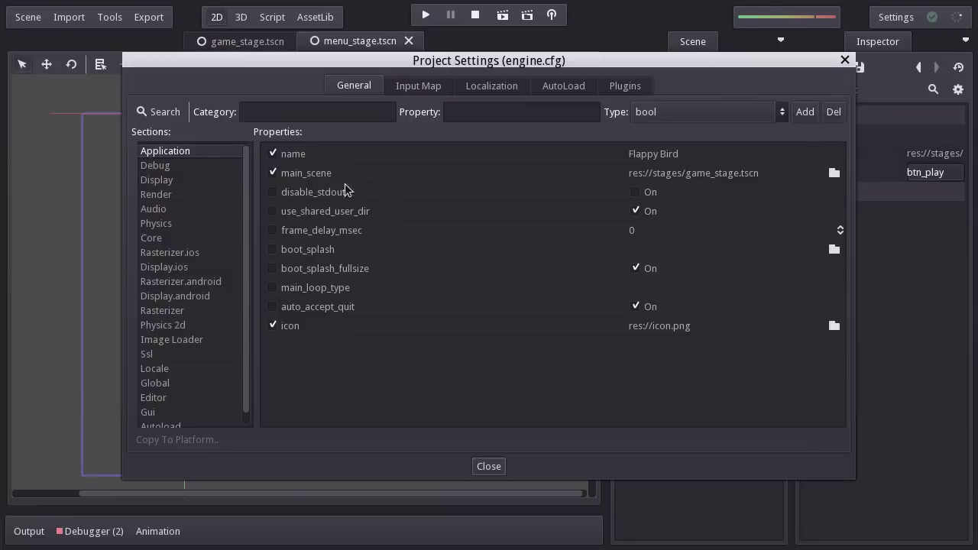
pyautogui.click(832, 175)
pyautogui.click(676, 177)
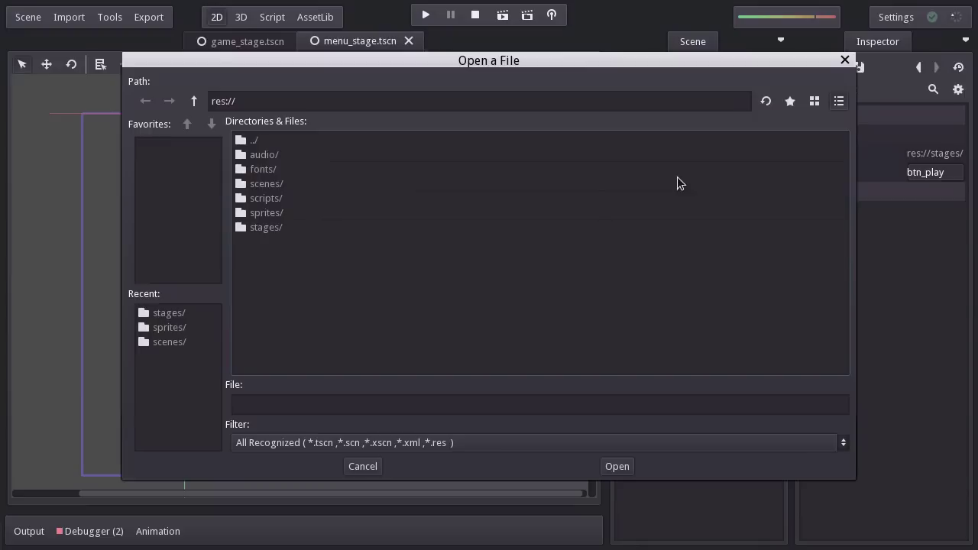
pyautogui.doubleClick(269, 232)
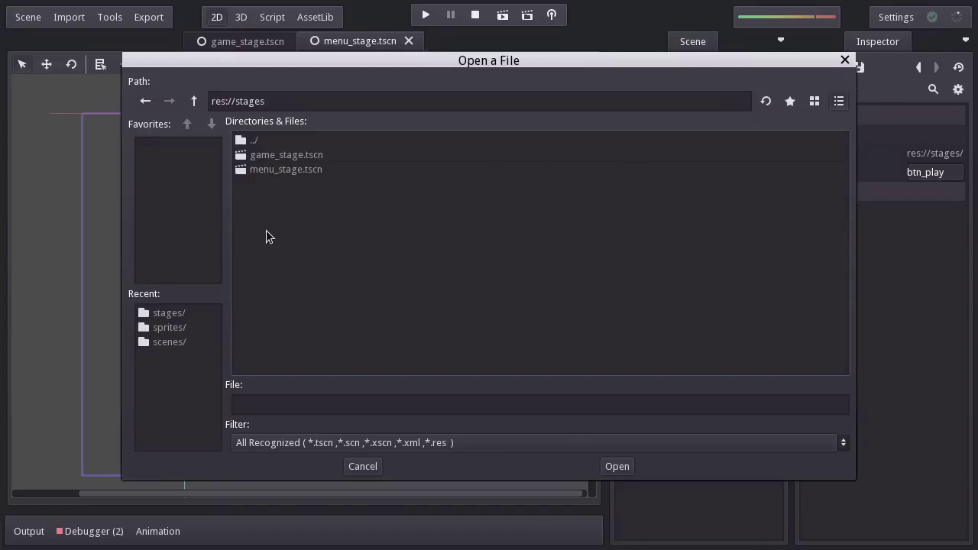
pyautogui.click(289, 171)
pyautogui.click(615, 466)
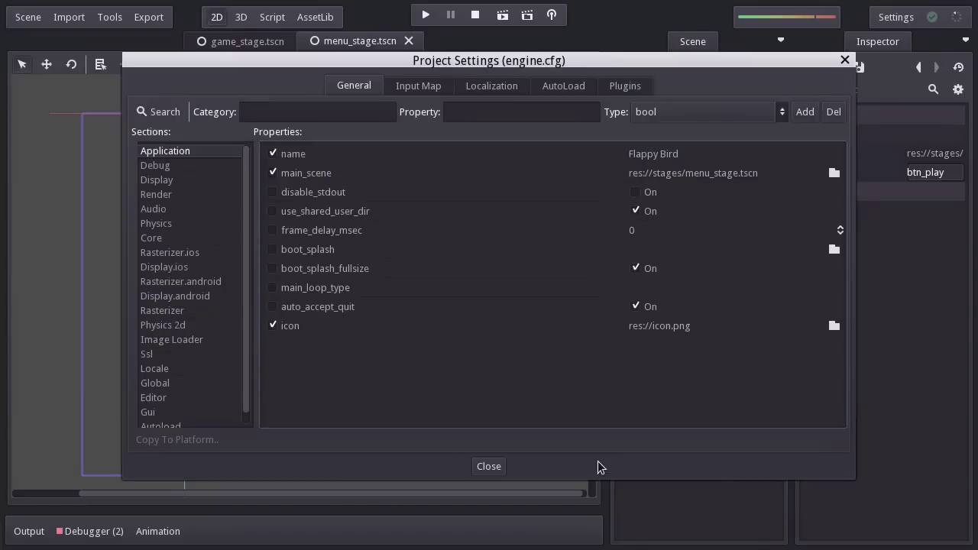
pyautogui.click(491, 465)
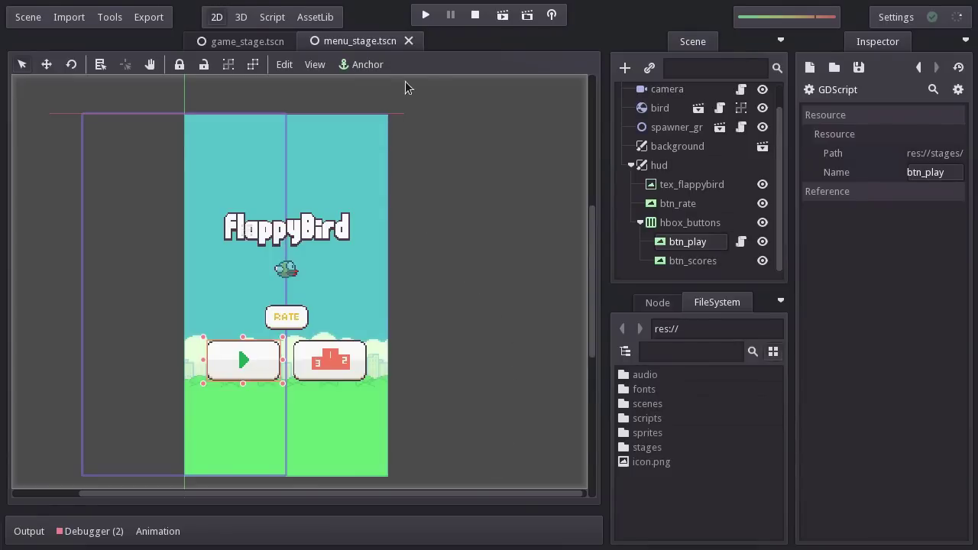
# - Run the project and check it opens on the Flappy Bird menu screen
pyautogui.click(429, 21)
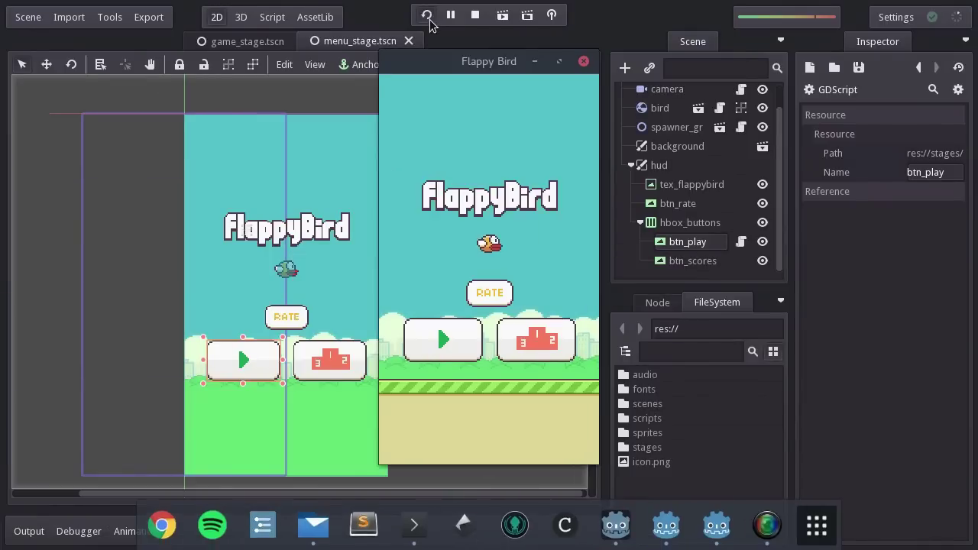